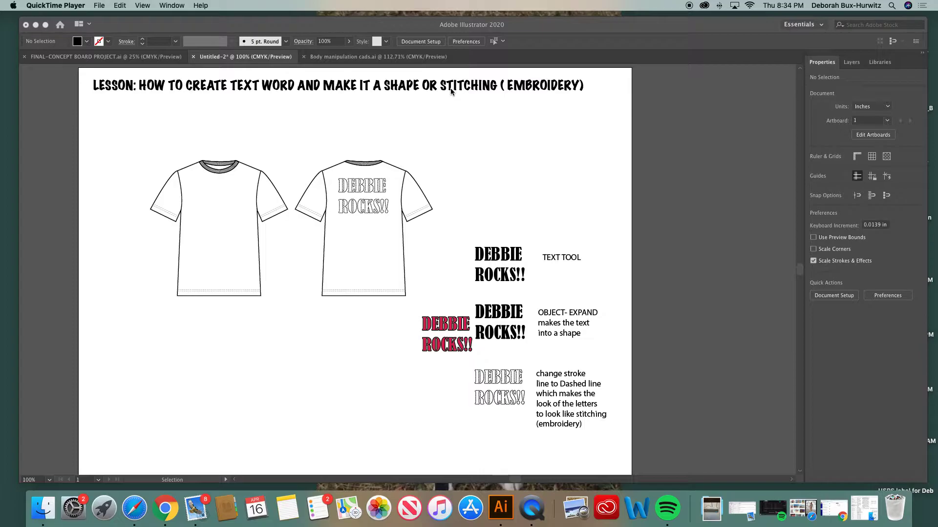
- Examine the front and back T-shirts and the dashed, embroidery-style lettering on the back shirt up close
left_click(142, 164)
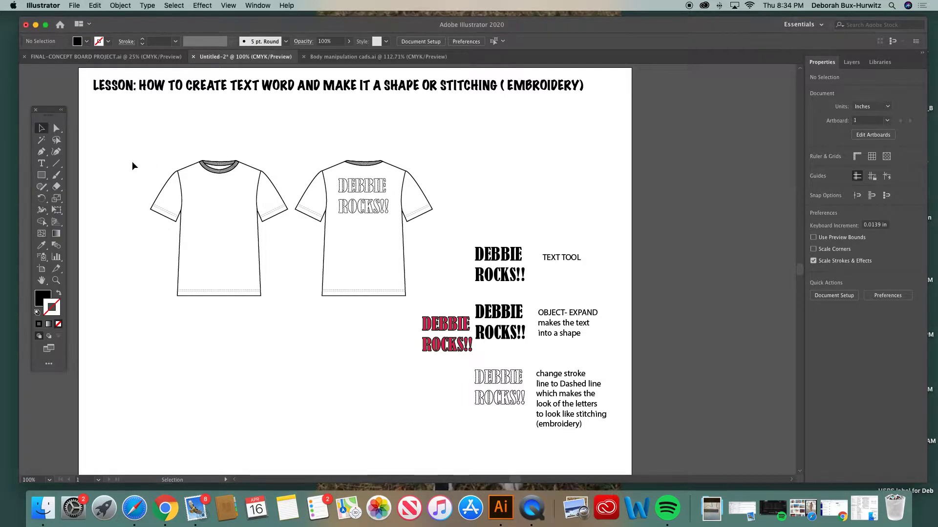
left_click(55, 282)
left_click_drag(335, 224, 593, 343)
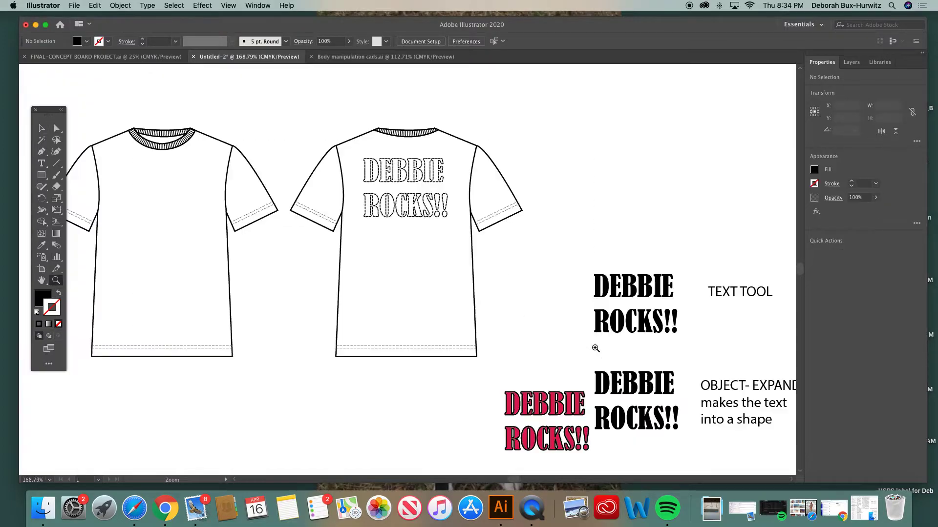
scroll(457, 298, "left", 5)
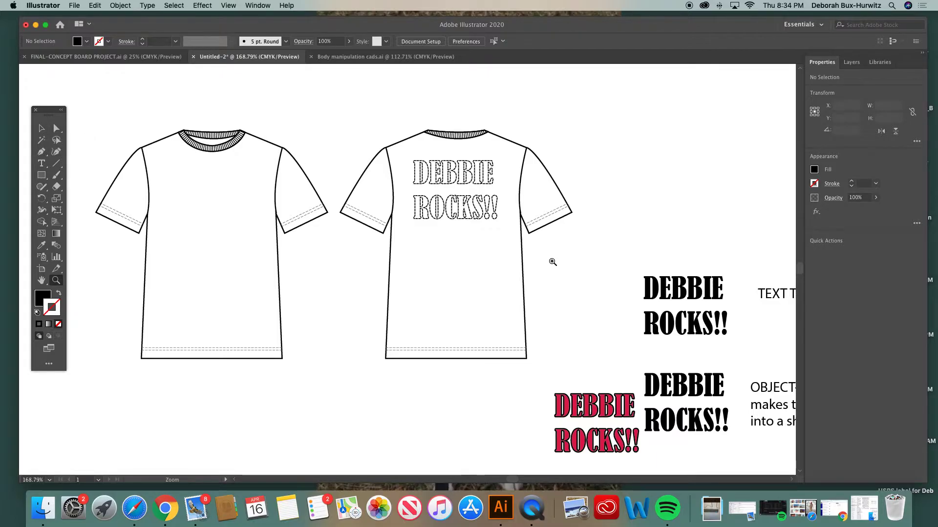
left_click(42, 129)
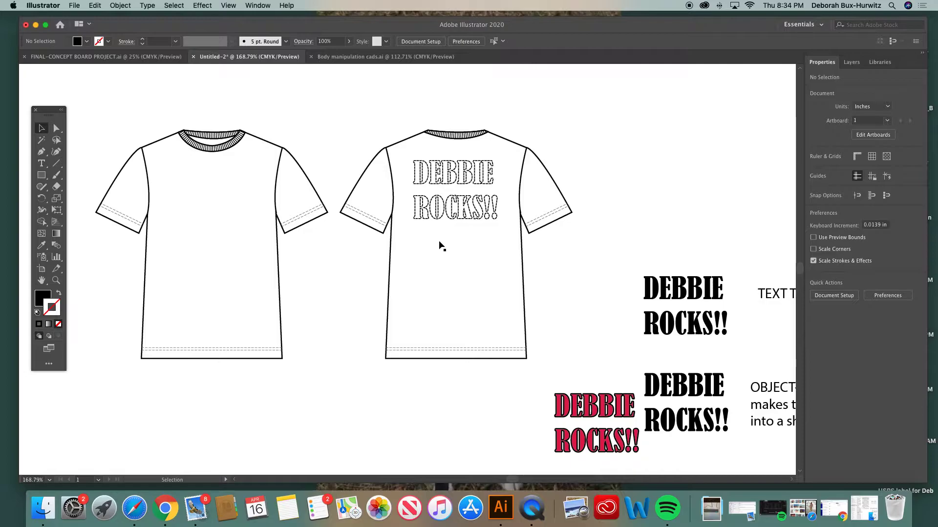
left_click(56, 280)
left_click_drag(370, 151, 585, 259)
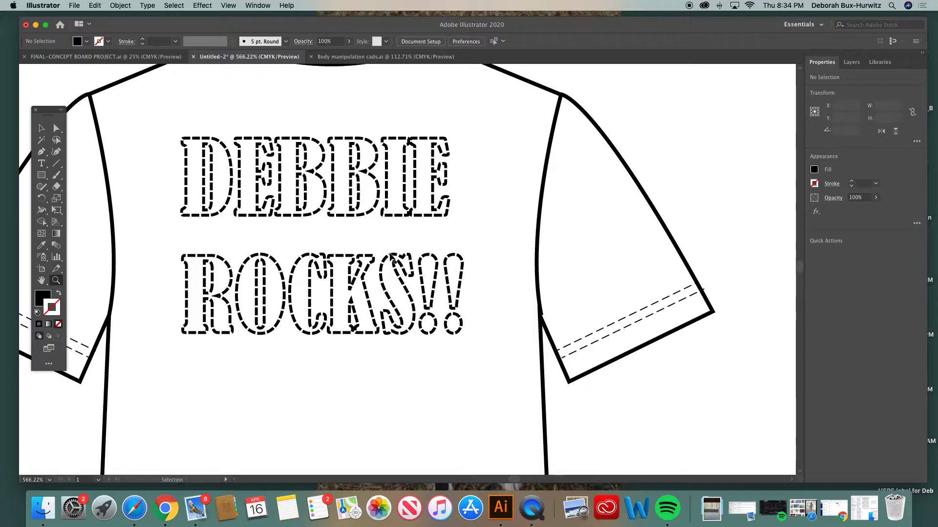
key("super+minus")
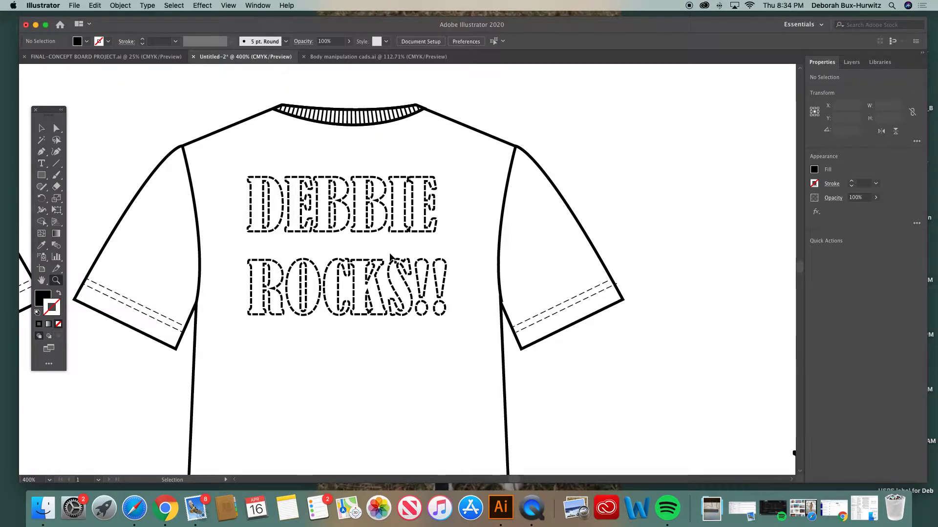
key("super+minus")
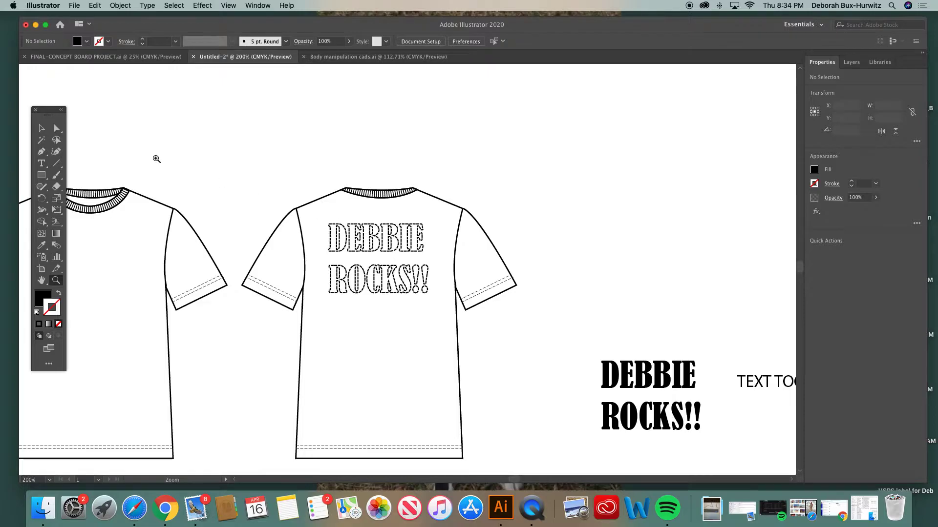
- Move the dashed lettering off the back T-shirt into the blank area beside it, and shift the solid black Type tool sample slightly
left_click(41, 128)
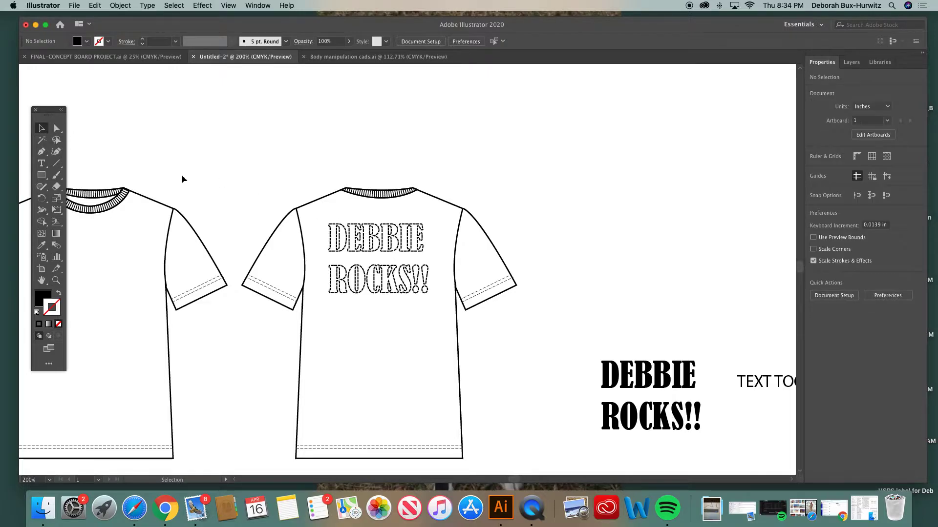
left_click(375, 248)
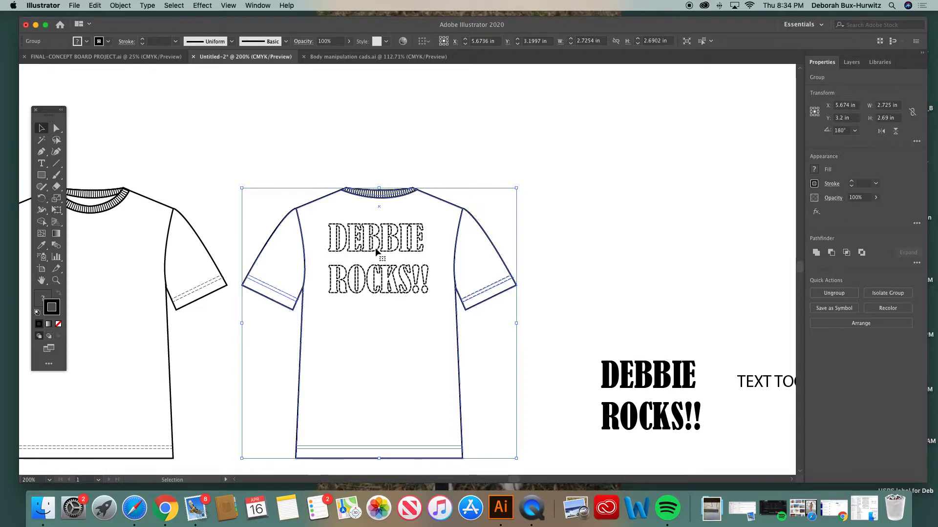
left_click(375, 249)
left_click_drag(376, 253, 608, 181)
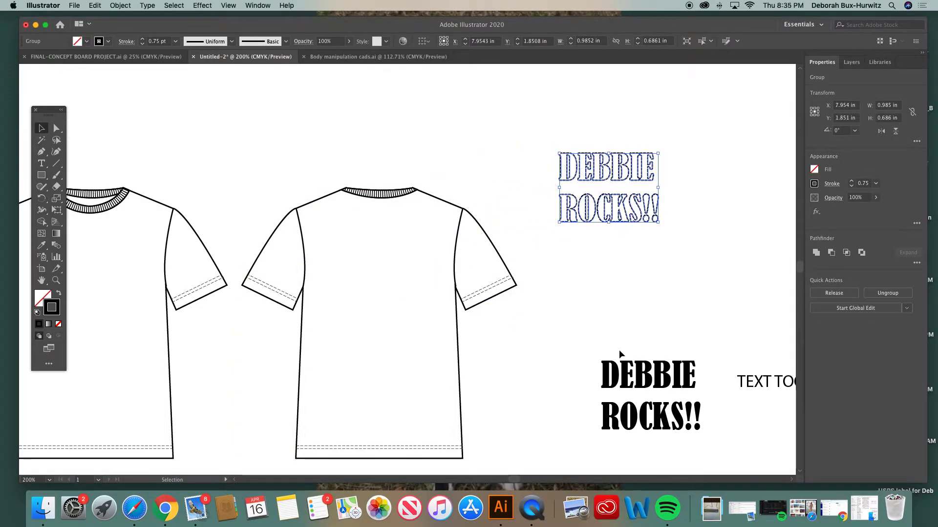
left_click_drag(628, 375, 643, 397)
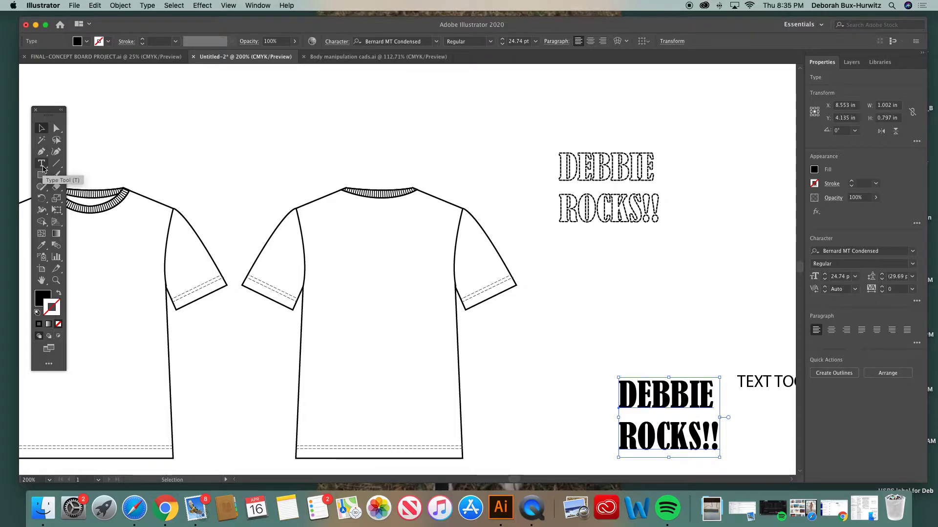
left_click(43, 166)
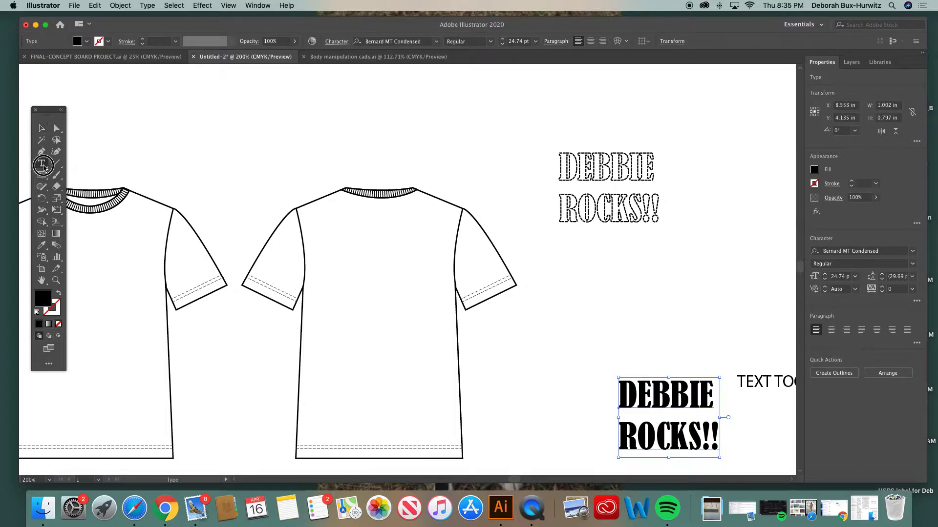
left_click(317, 142)
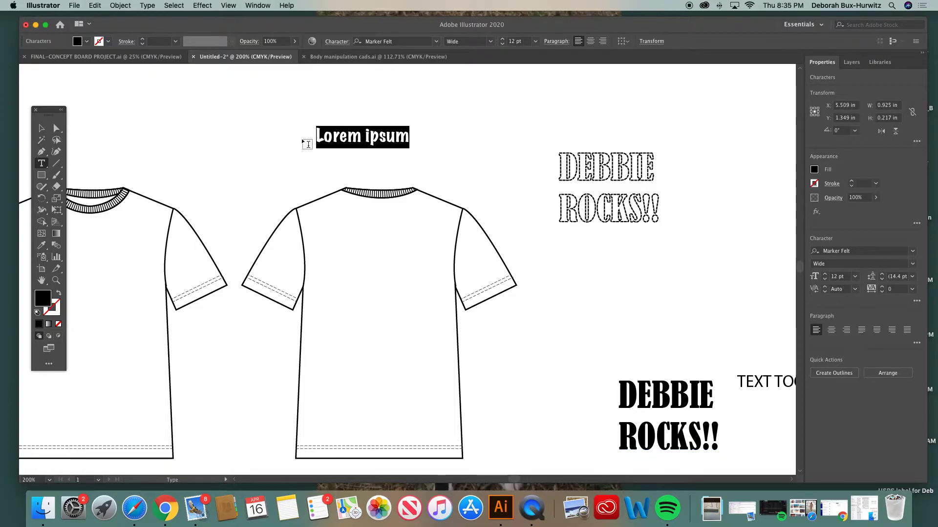
left_click_drag(183, 121, 298, 184)
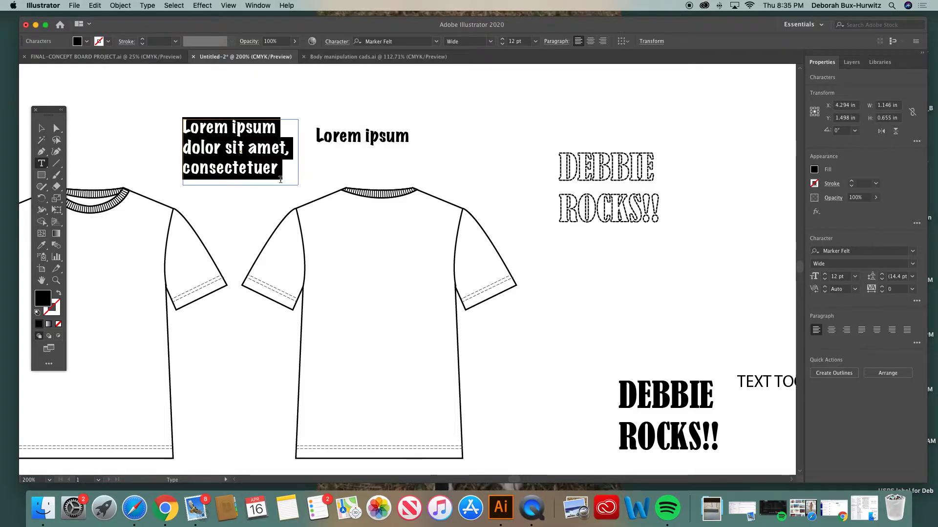
key("BackSpace")
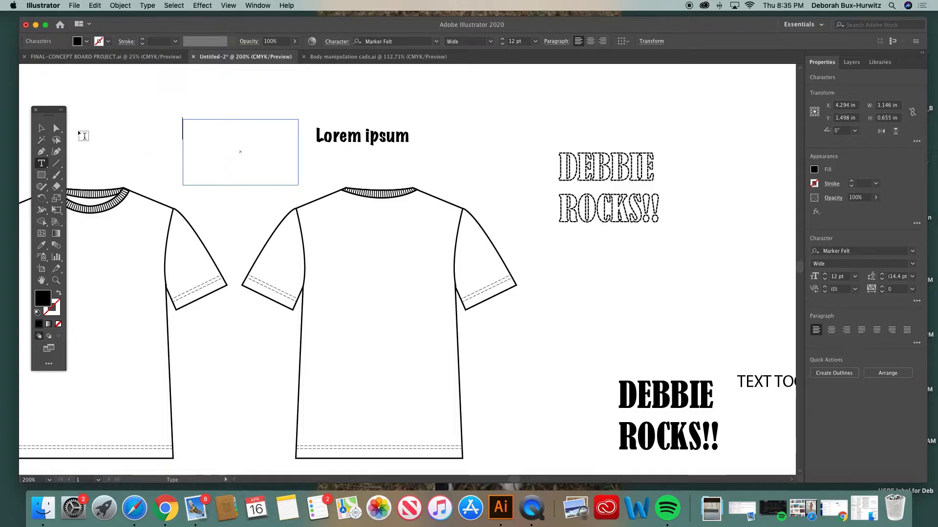
left_click(42, 128)
left_click(191, 100)
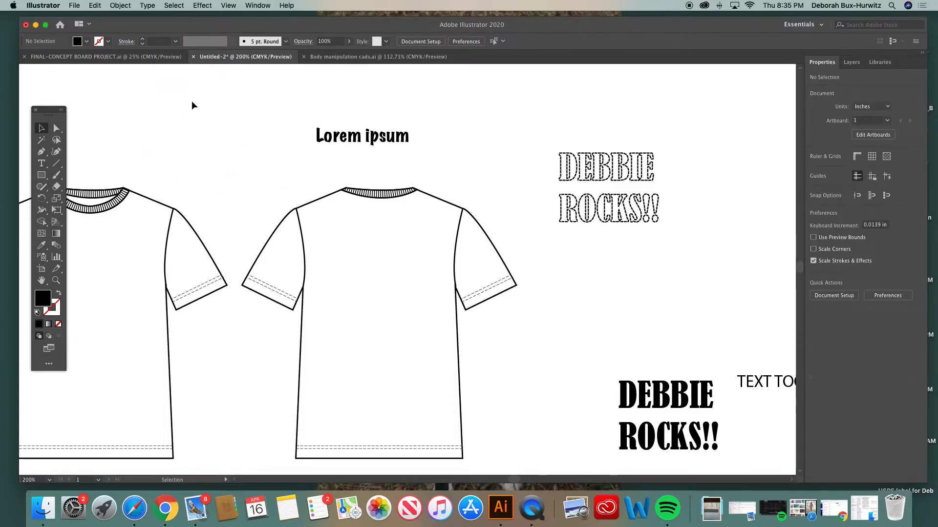
left_click(340, 142)
key("BackSpace")
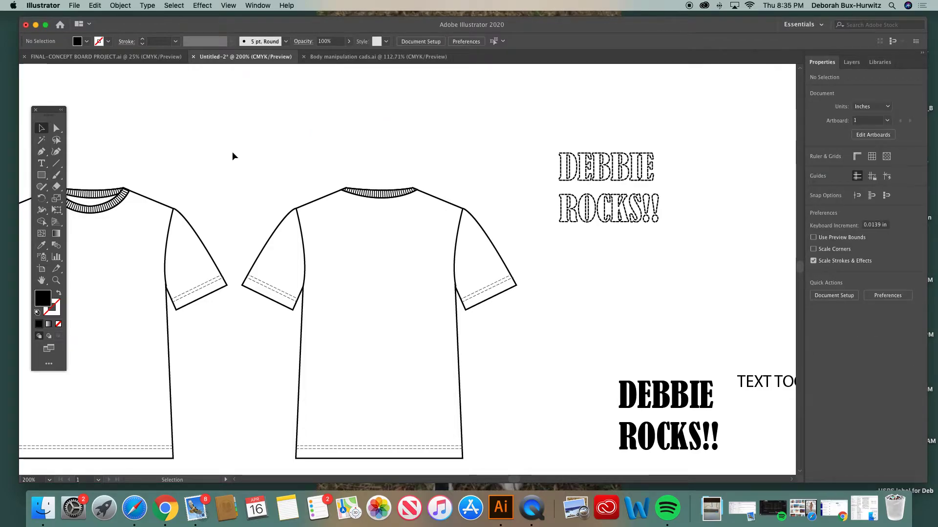
- Add a two-line point-text slogan, the person's first name above "ROCKS!!", and place it on the back T-shirt's upper back
left_click(45, 165)
left_click(355, 129)
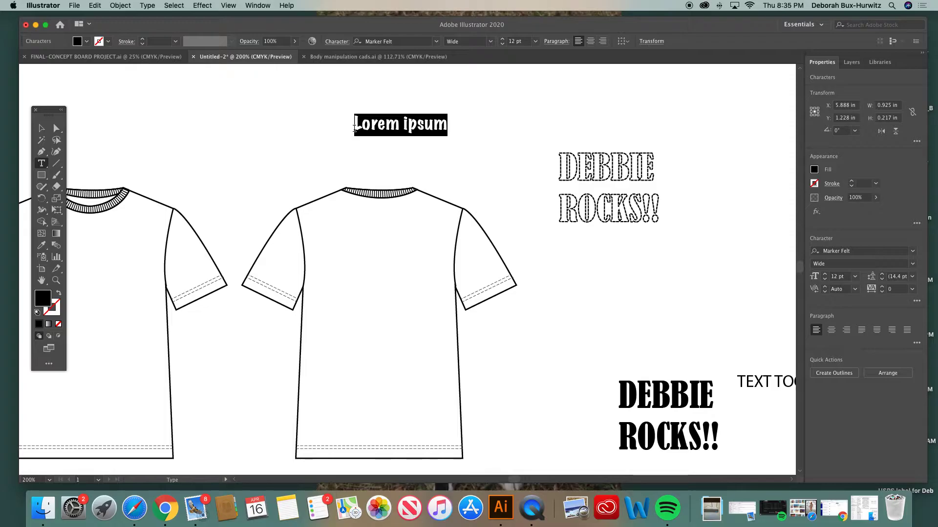
left_click_drag(356, 123, 447, 123)
type("D")
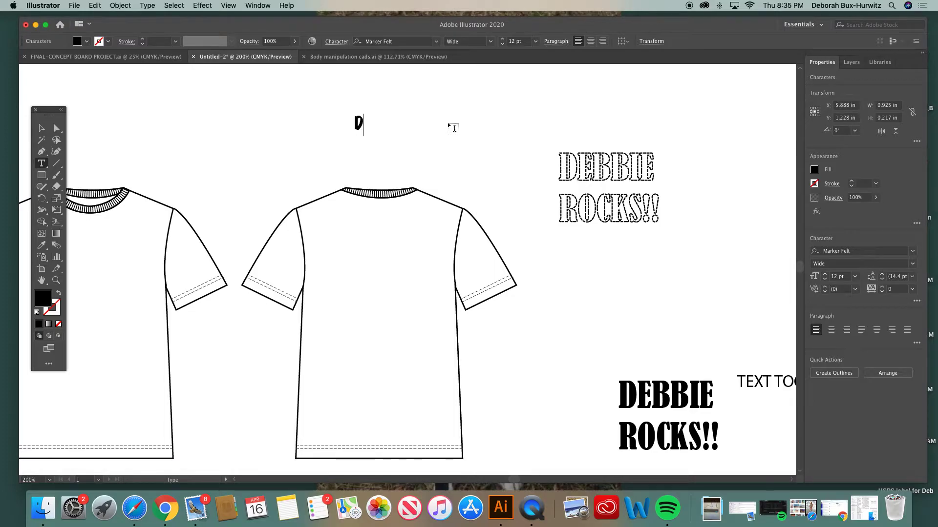
type("EBBIE ")
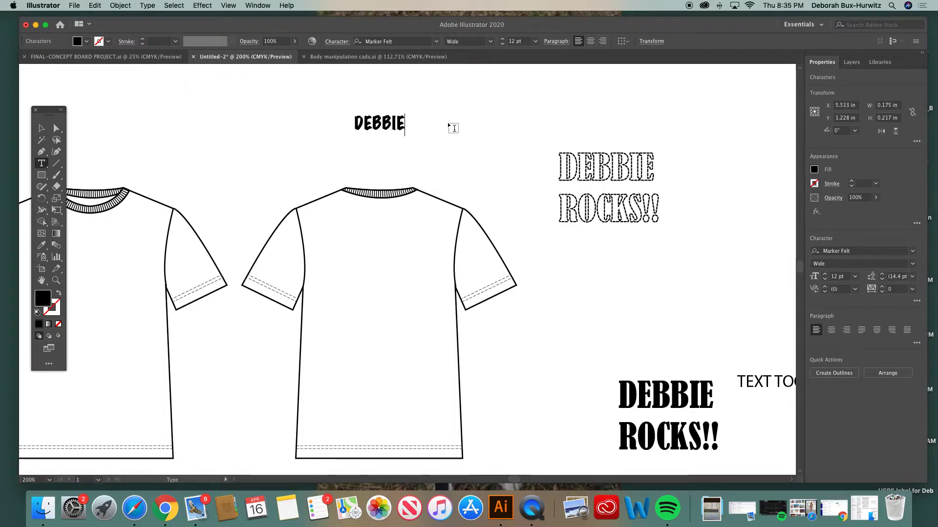
type("ROCK")
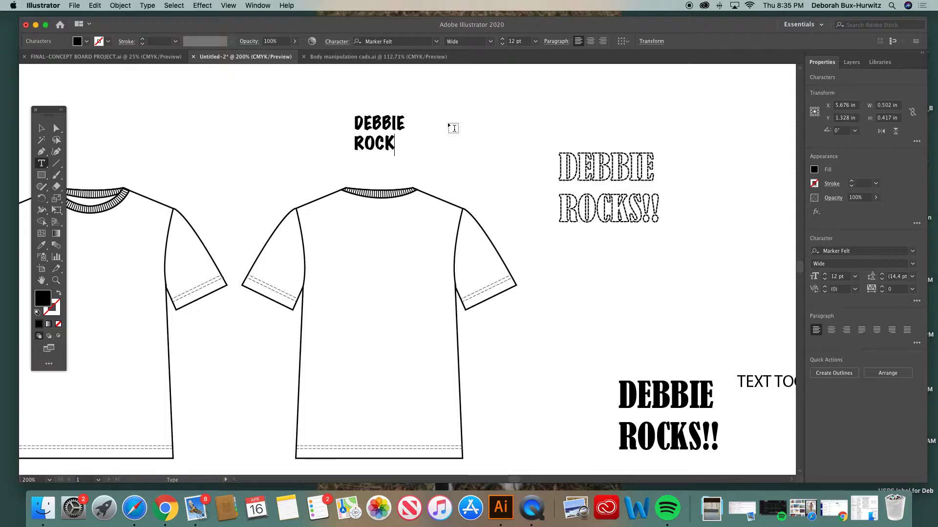
type("S!!")
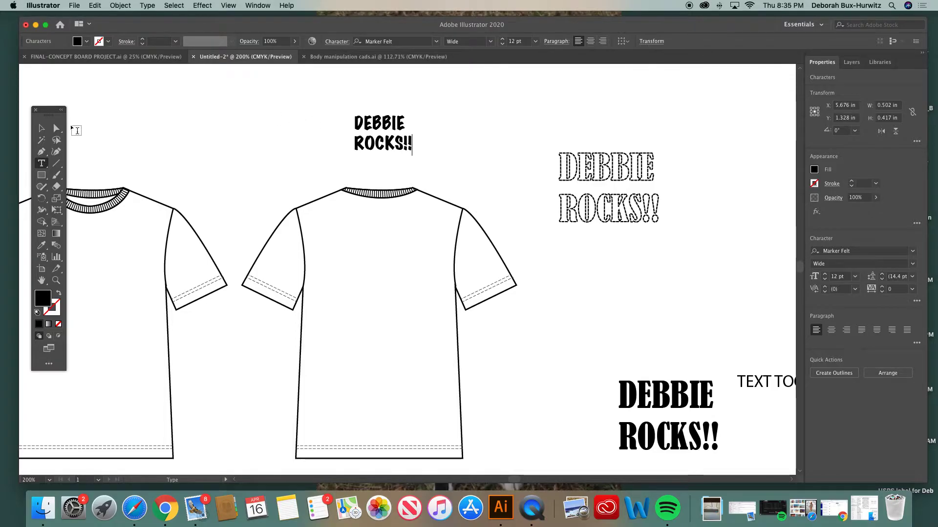
left_click(42, 128)
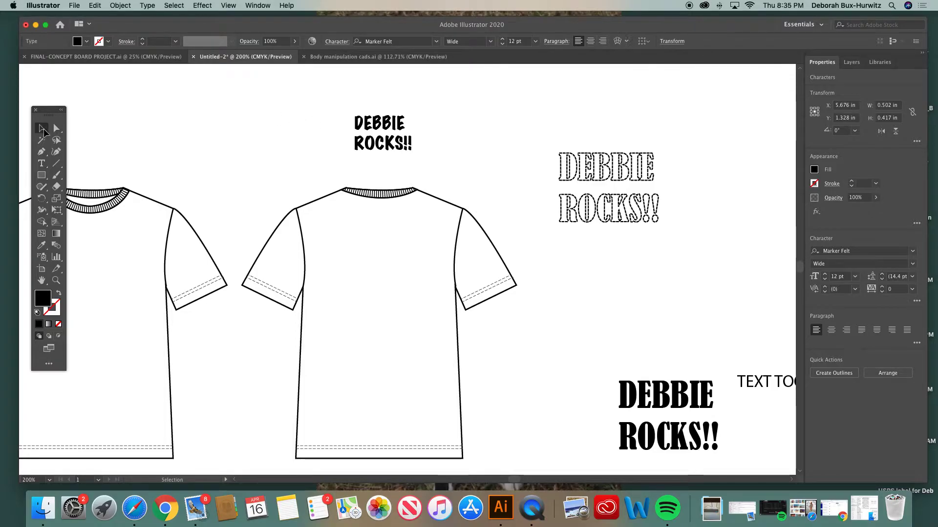
left_click_drag(377, 130, 375, 255)
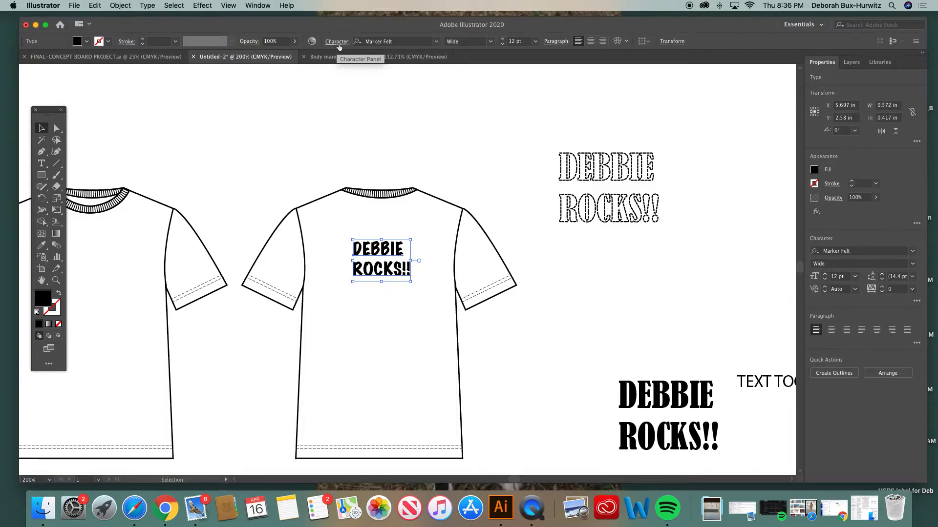
- Try the Helvetica font on the new slogan and move it into the blank area above the shirts
left_click(436, 41)
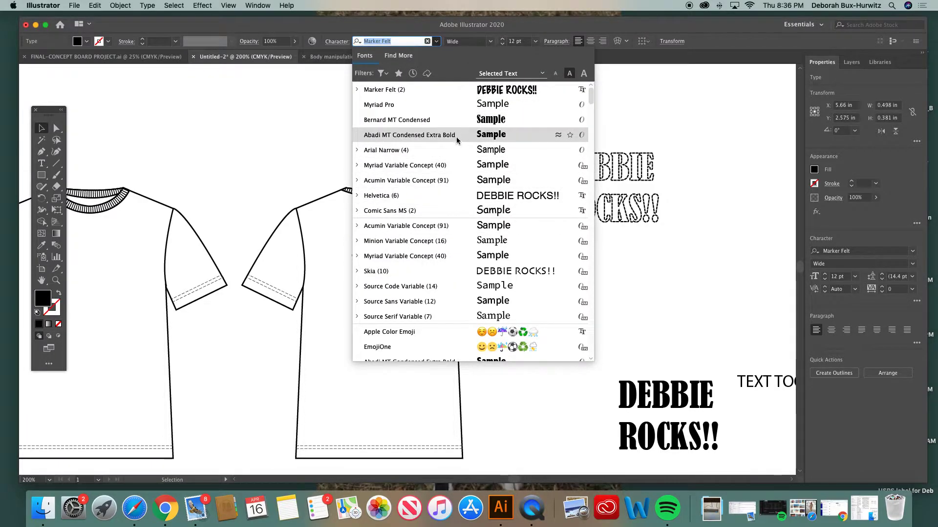
left_click(466, 198)
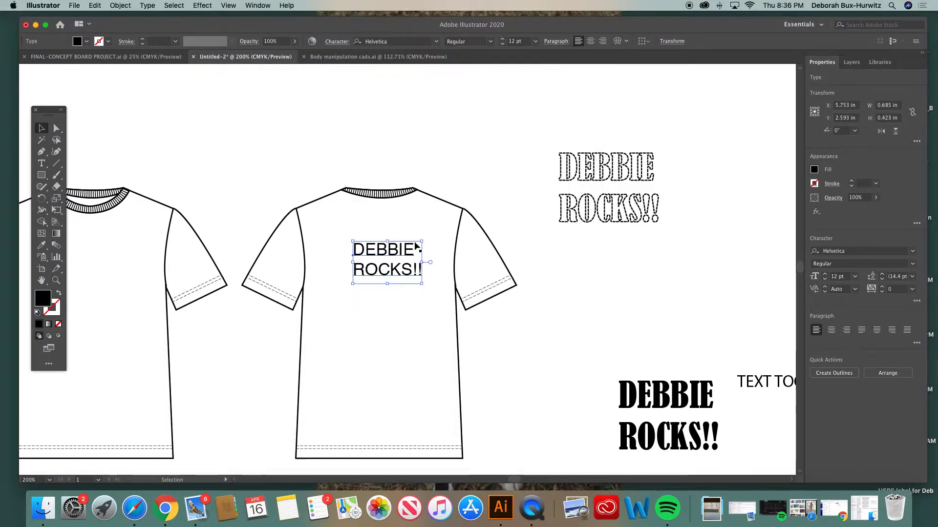
left_click_drag(391, 251, 285, 138)
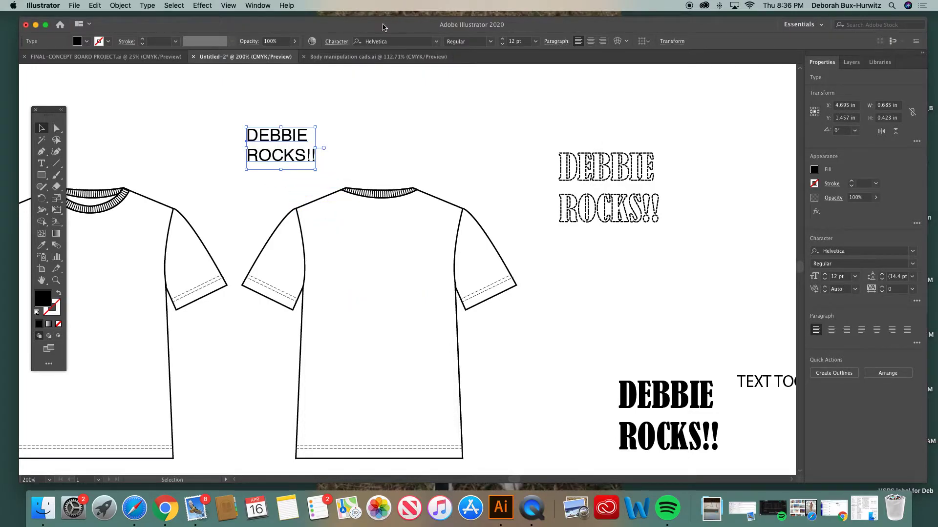
- Set the slogan's font to Marker Felt and place it on the back T-shirt's upper back
left_click(436, 41)
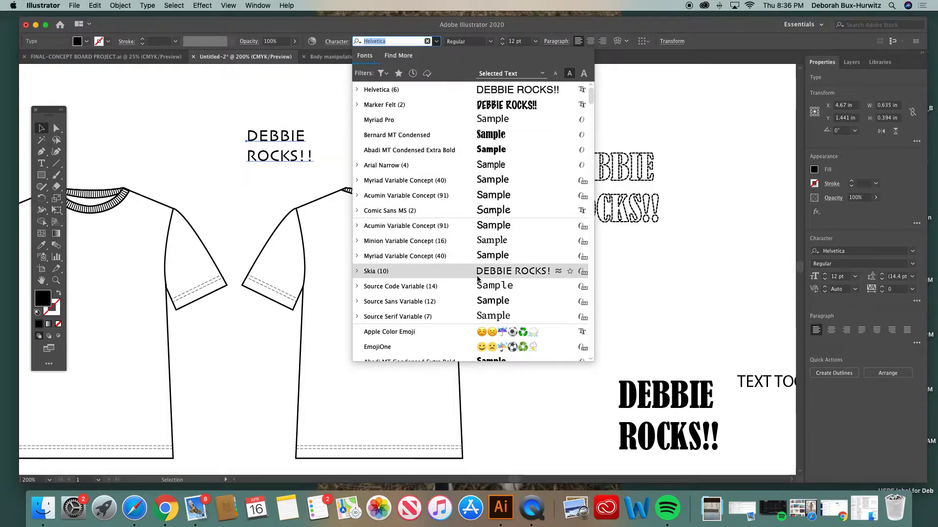
left_click(470, 111)
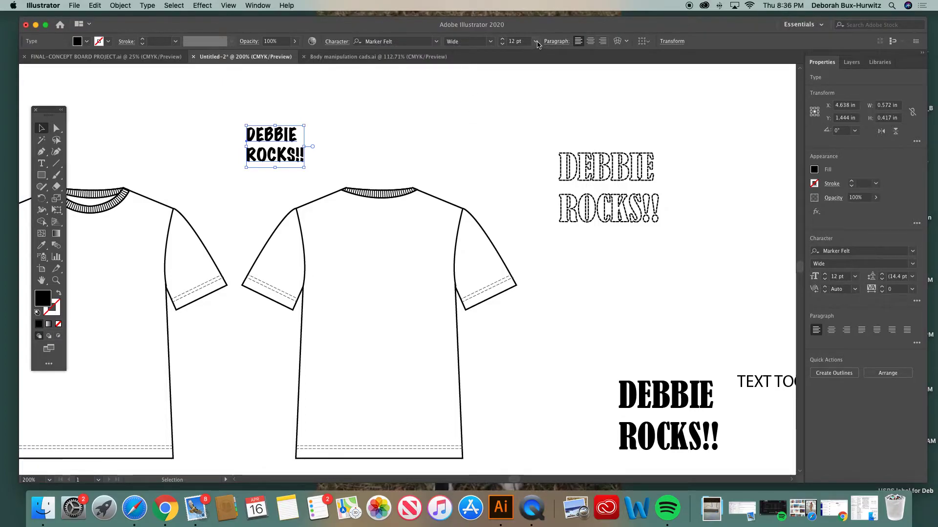
left_click_drag(282, 147, 379, 237)
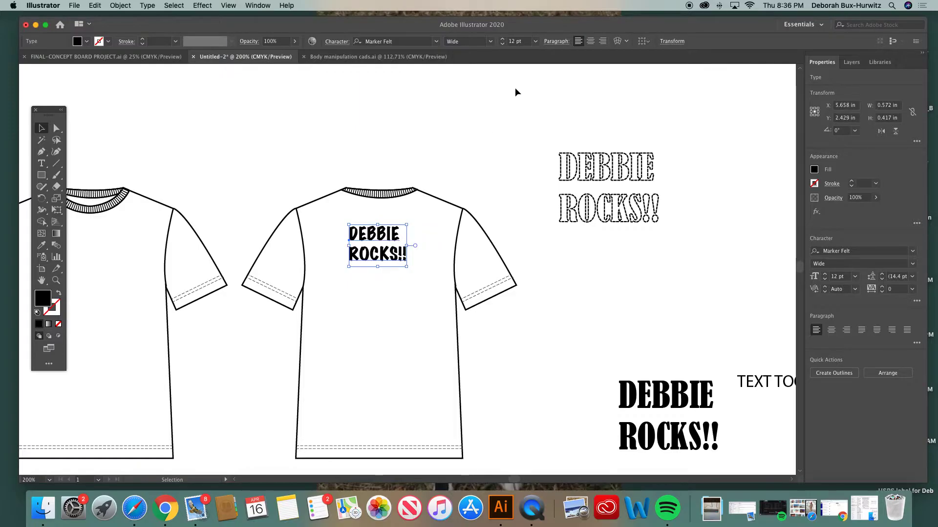
left_click(536, 42)
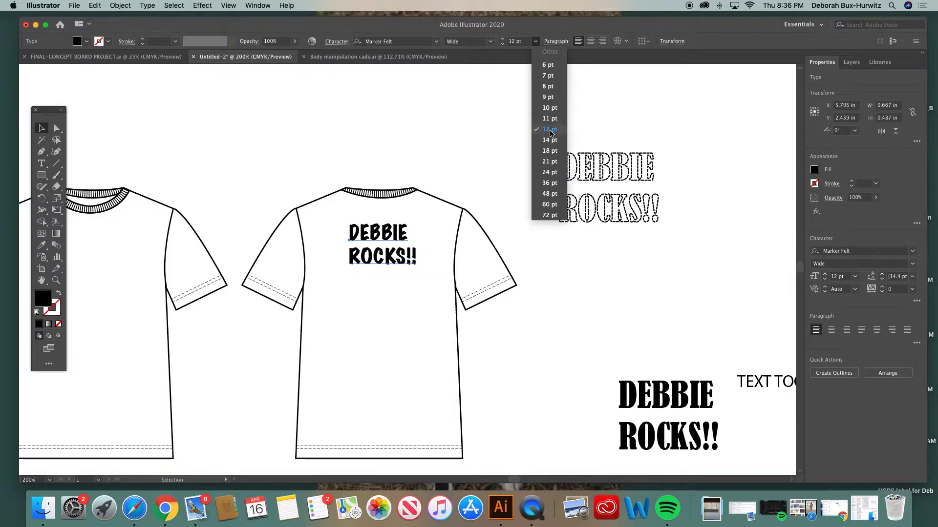
left_click(436, 117)
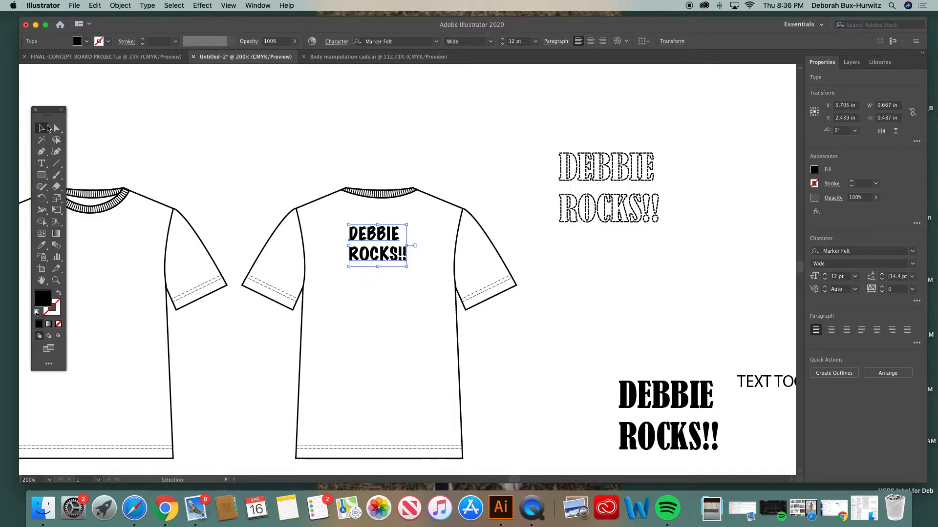
left_click(523, 139)
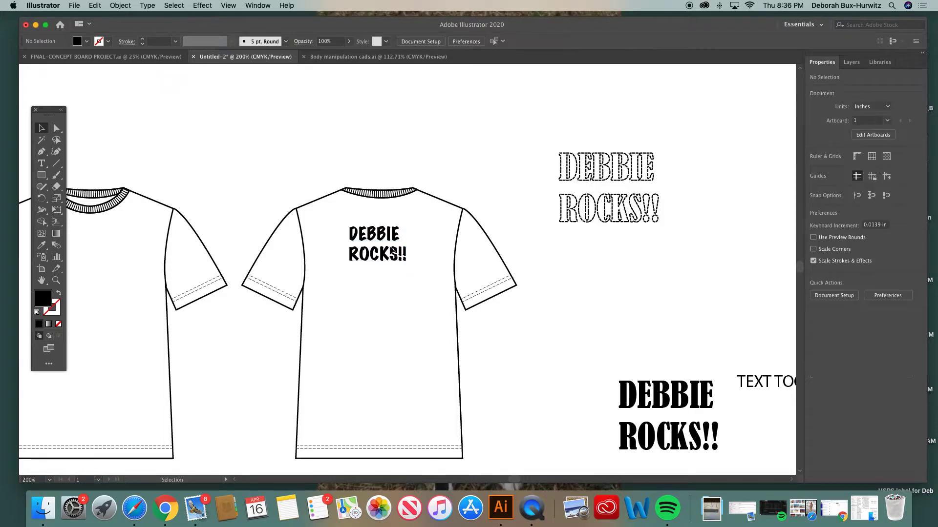
- Scale the slogan on the back T-shirt freely to about 0.79 in wide and 0.88 in high, stretching the letters taller
left_click(386, 245)
mouse_move(406, 264)
left_mouse_down()
mouse_move(440, 289)
mouse_move(403, 265)
left_mouse_up()
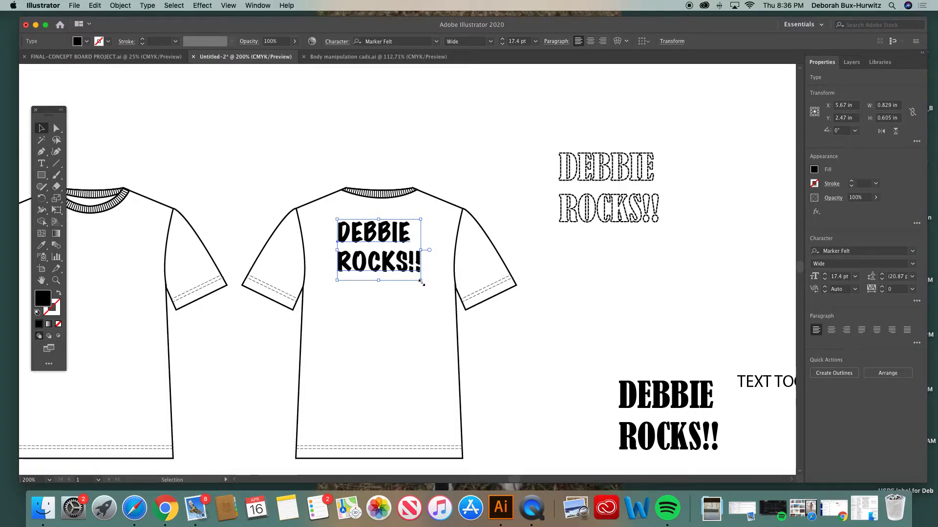
left_click_drag(421, 283, 416, 308)
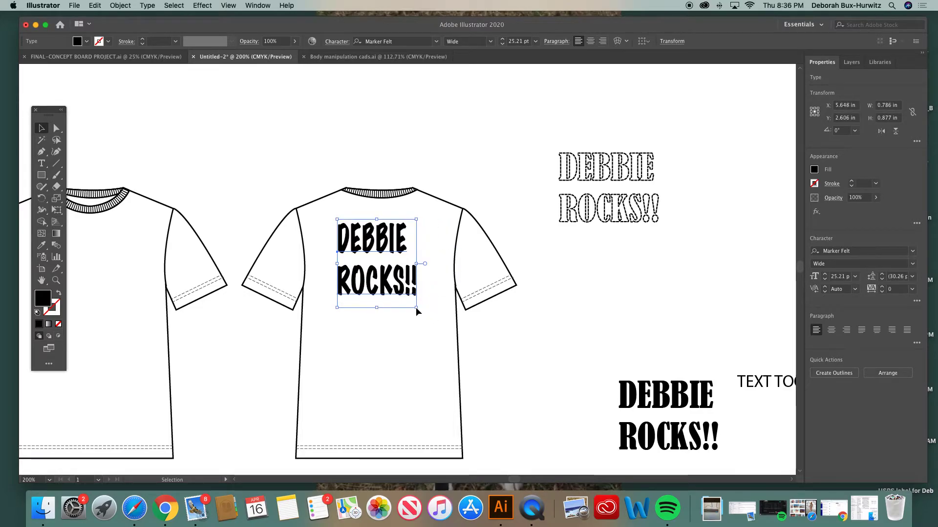
- Undo the stretched scaling of the back T-shirt's slogan and scale it proportionally to about 0.99 in wide and 0.72 in high
key("super+z")
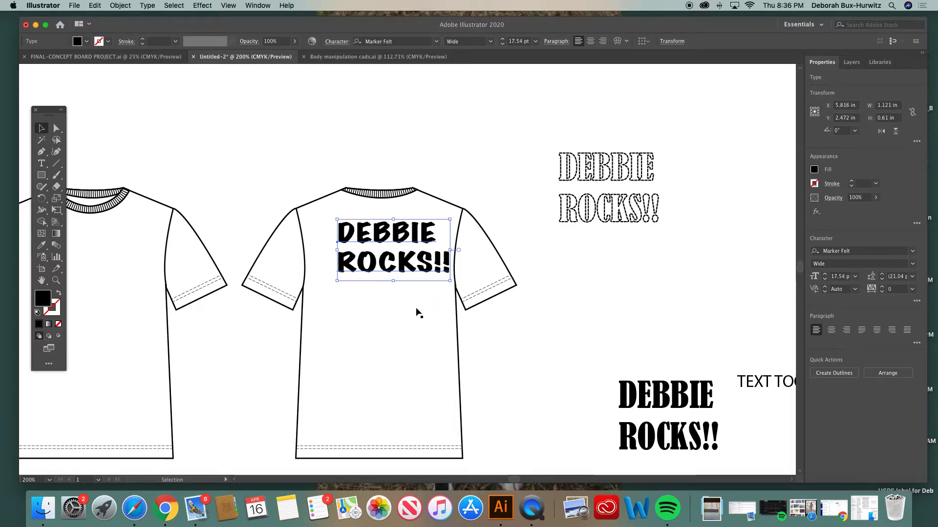
key("super+z")
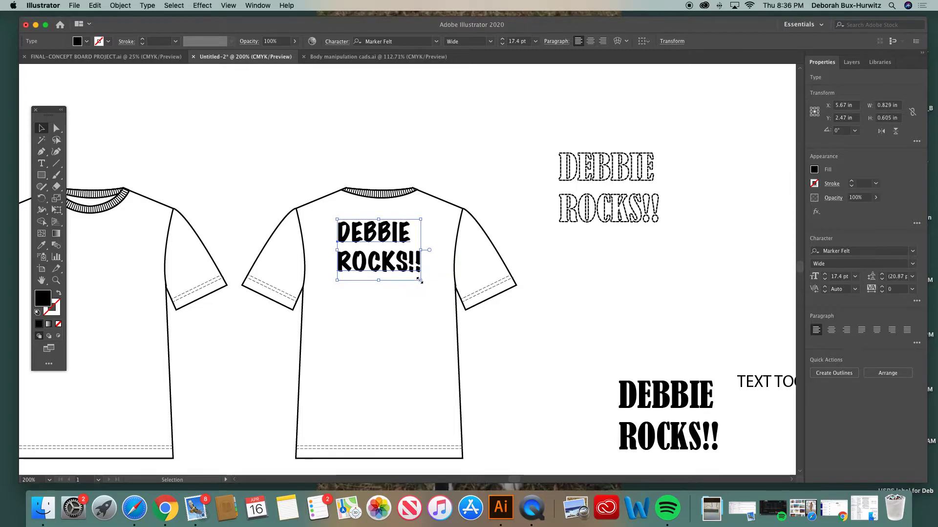
mouse_move(420, 280)
left_mouse_down()
mouse_move(437, 292)
mouse_move(411, 273)
left_mouse_up()
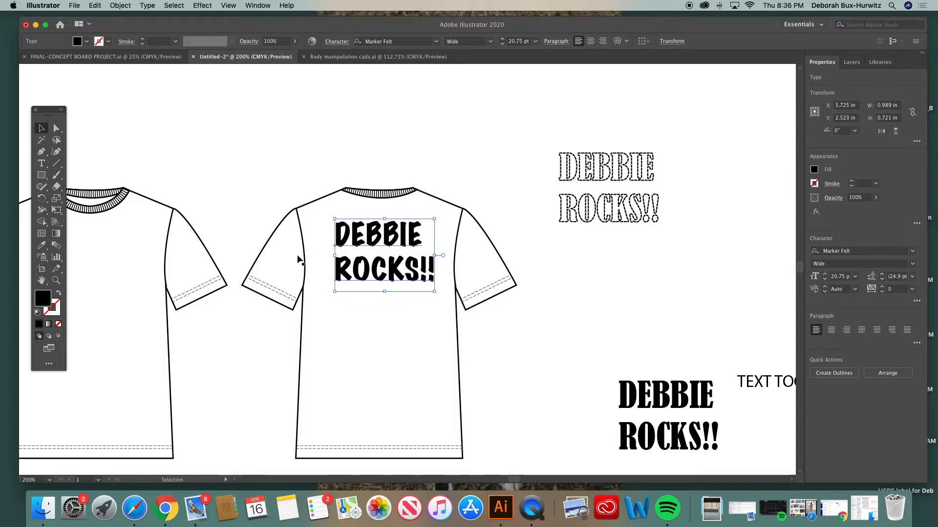
key("super+equal")
key("super+equal")
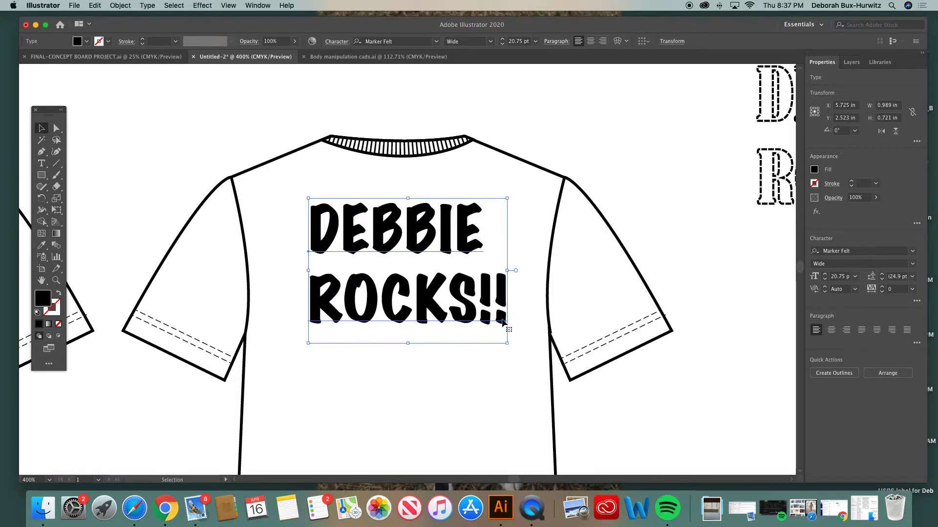
- Select the red example slogan beside the "OBJECT- EXPAND" note and examine the anchor points of its first line up close
left_click(56, 128)
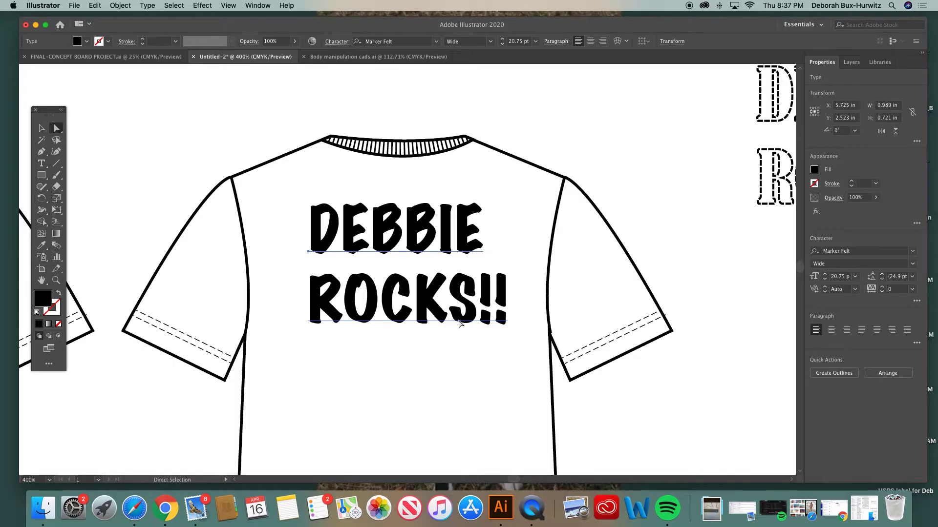
key("super+minus")
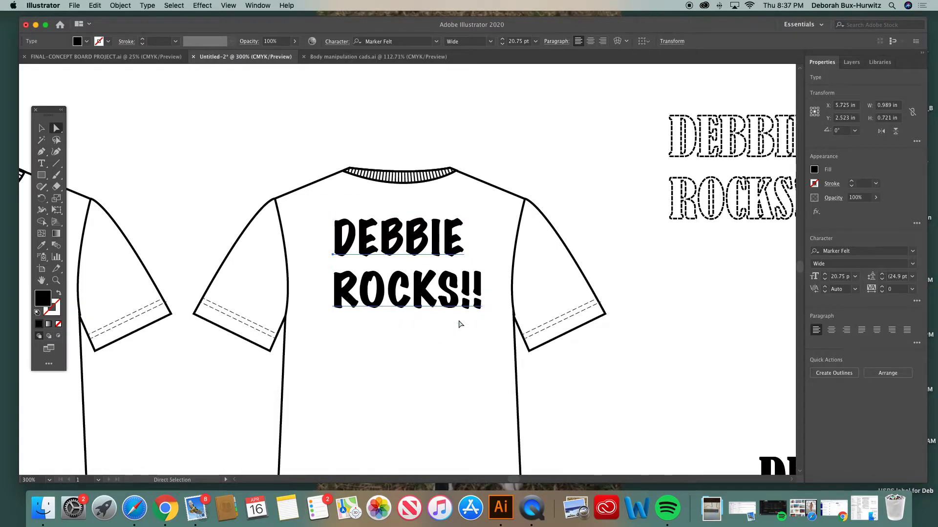
scroll(461, 324, "right", 1)
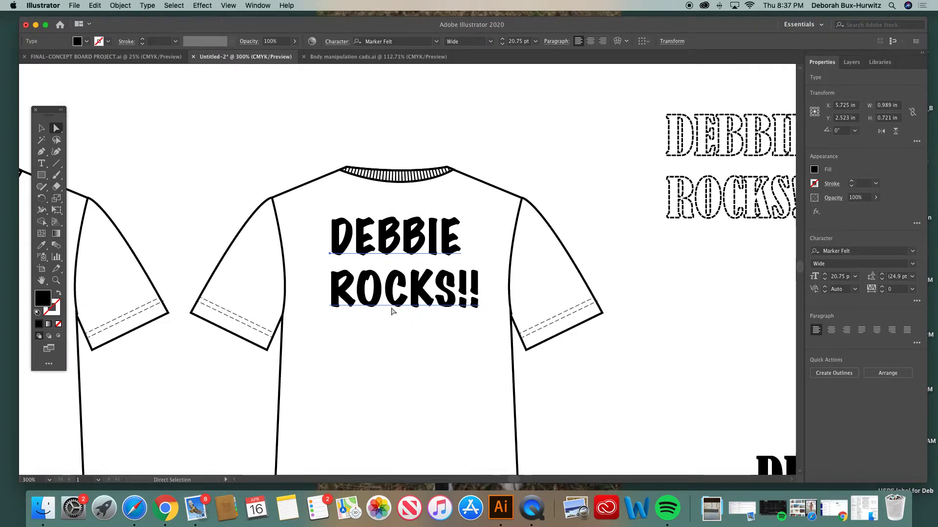
scroll(391, 311, "down", 10)
scroll(391, 311, "right", 10)
scroll(392, 312, "down", 15)
scroll(392, 311, "right", 10)
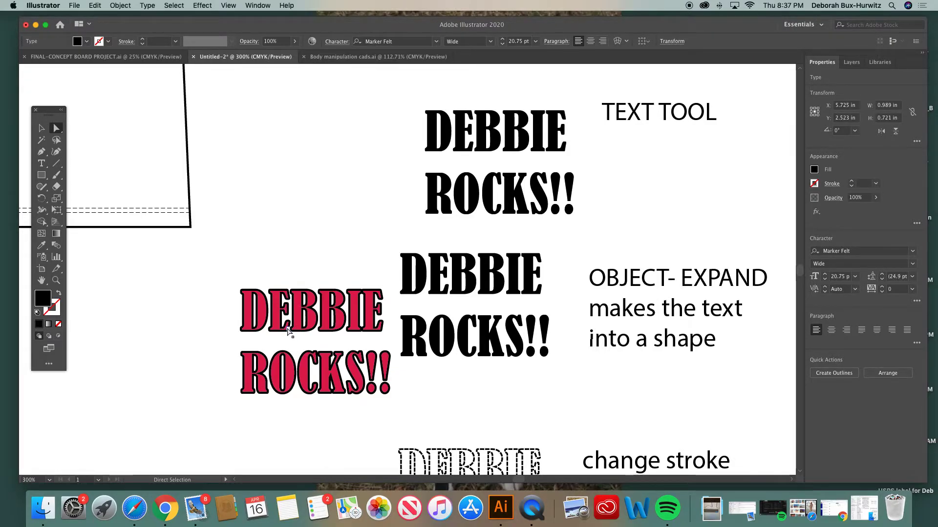
left_click(42, 128)
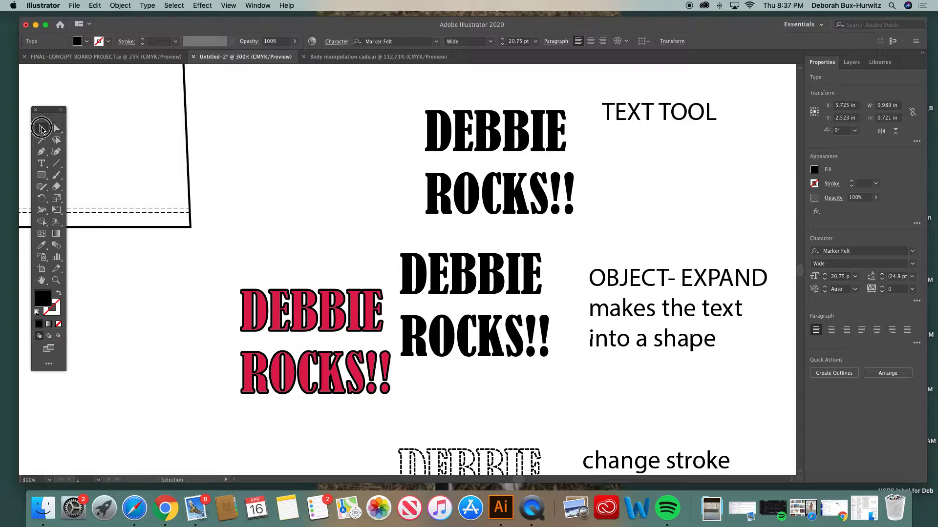
left_click(279, 306)
left_click(56, 281)
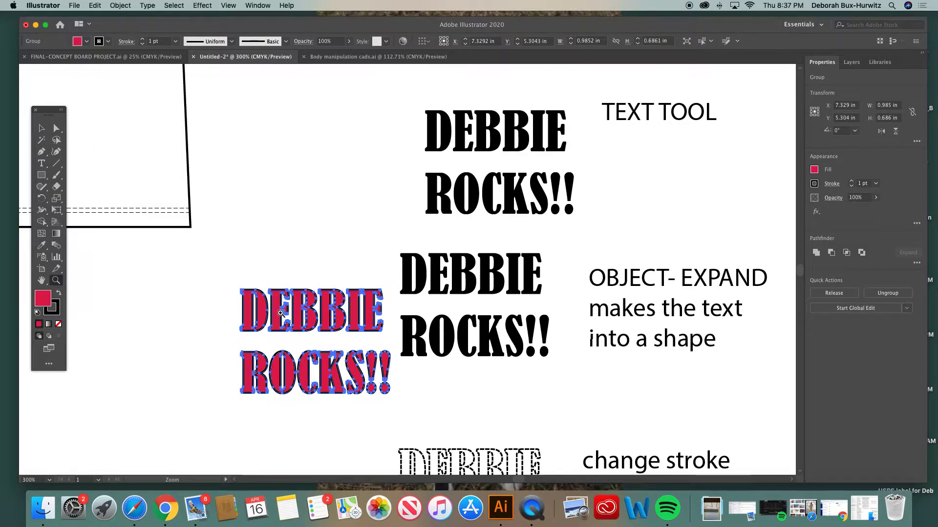
left_click(307, 322)
left_click(427, 250)
left_click(401, 266)
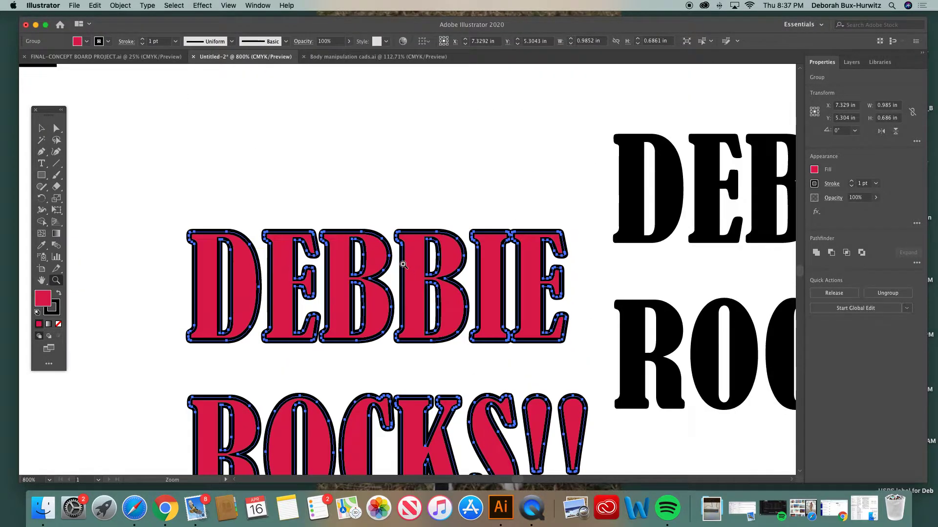
scroll(358, 258, "left", 1)
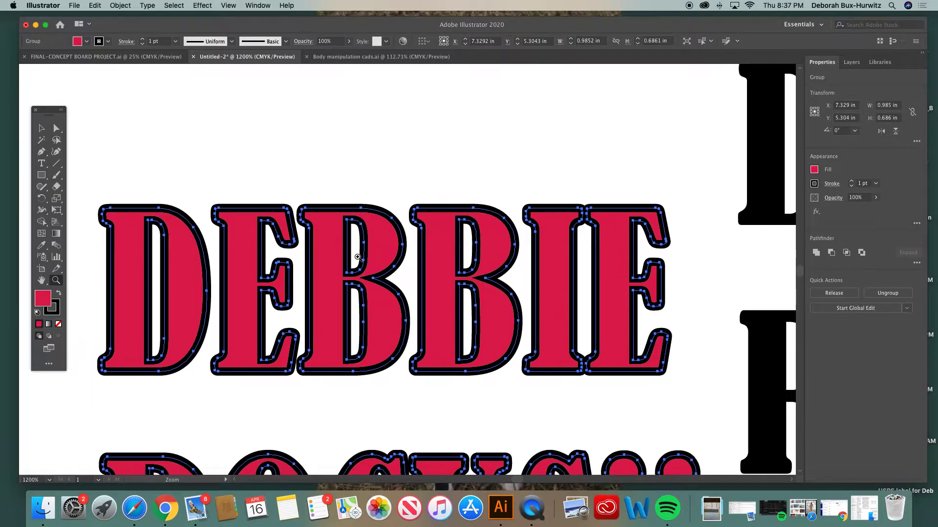
- Try pulling the upper and lower anchor points of the red slogan's first letter outward, undoing each move
left_click(57, 128)
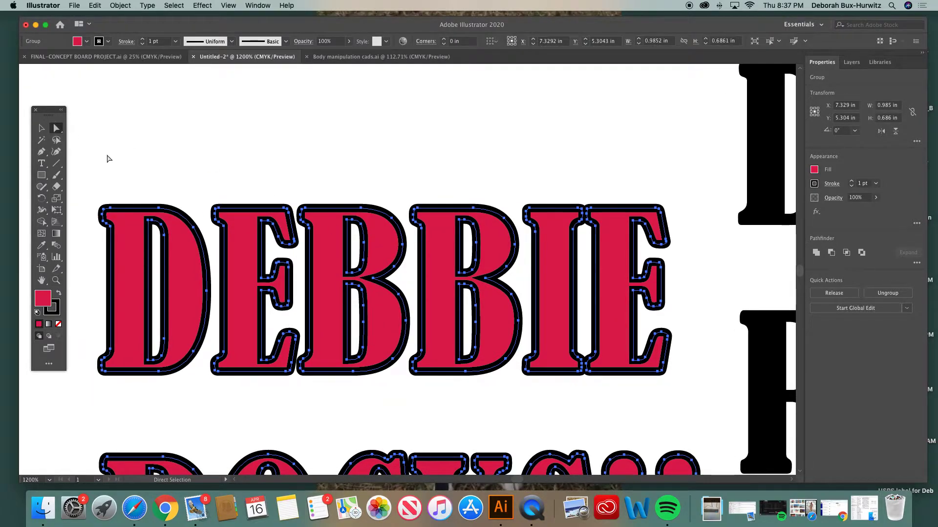
left_click(161, 211)
left_click_drag(160, 211, 171, 165)
key("super+z")
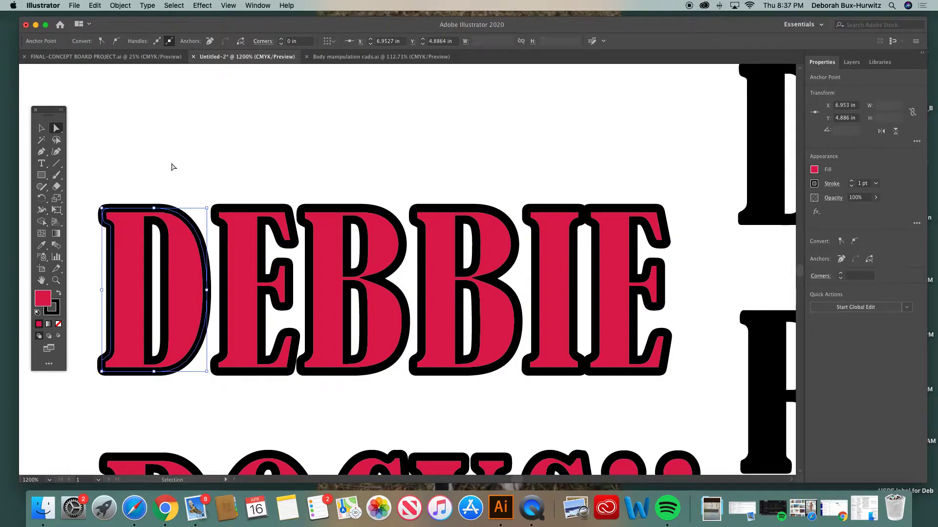
left_click_drag(158, 372, 177, 396)
key("super+z")
left_click(195, 352)
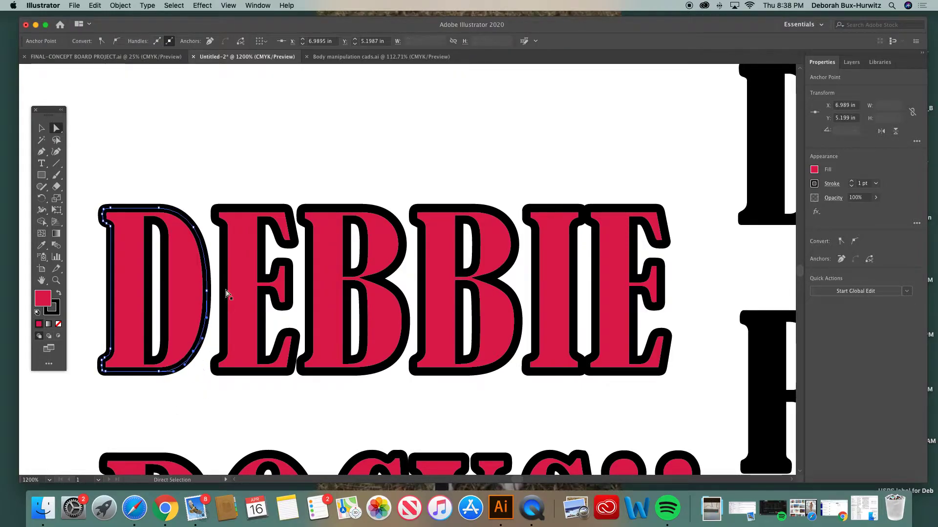
- Expand the slogan on the back T-shirt into shapes, with Object and Fill included
scroll(233, 170, "left", 3)
key("super+minus")
key("super+minus")
key("super+minus")
key("super+minus")
key("super+minus")
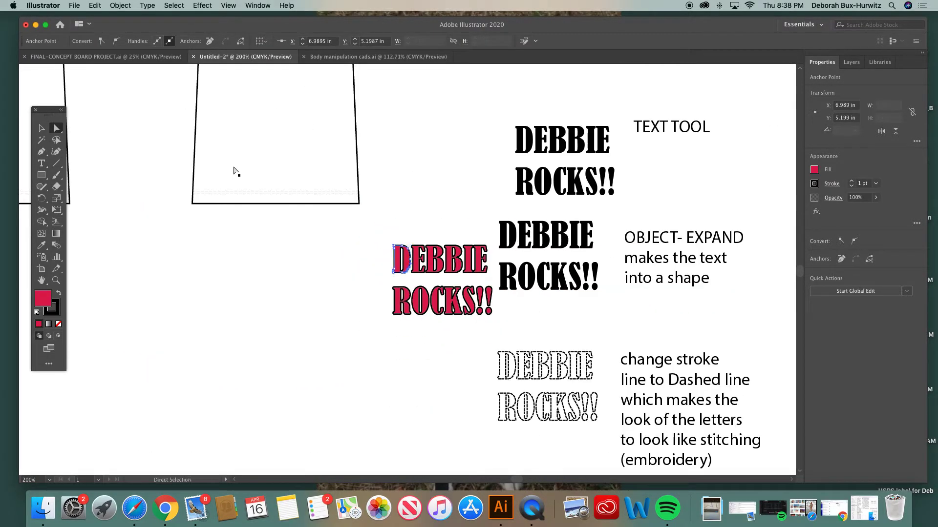
scroll(272, 210, "up", 5)
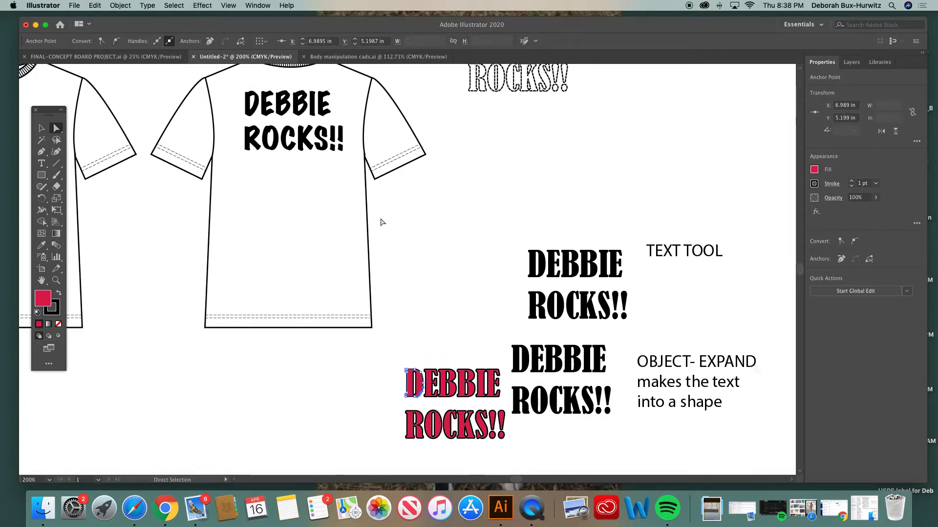
scroll(381, 220, "up", 5)
left_click(56, 280)
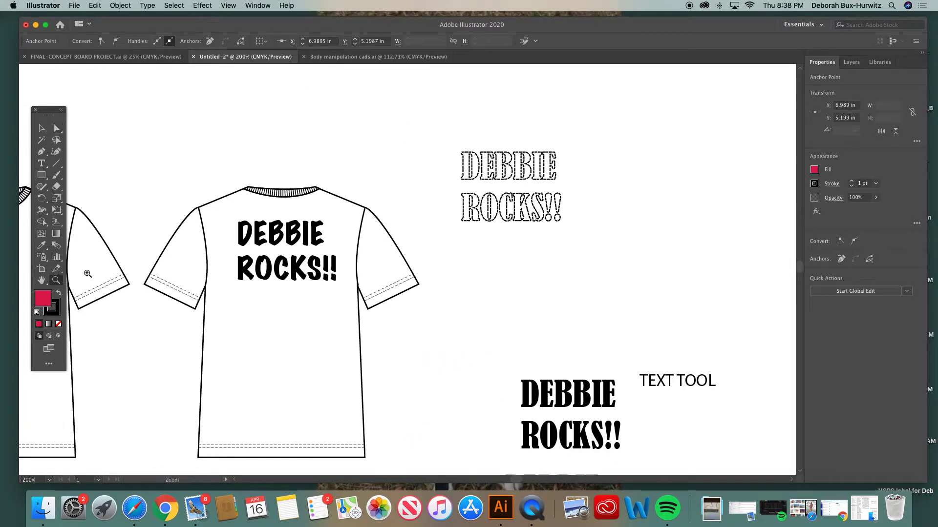
left_click_drag(189, 181, 434, 329)
left_click(41, 128)
left_click(258, 200)
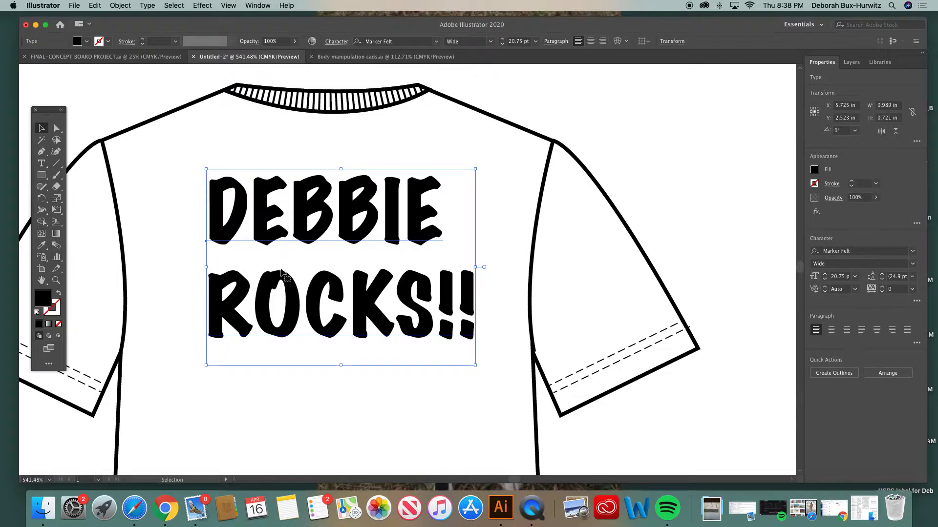
left_click(123, 7)
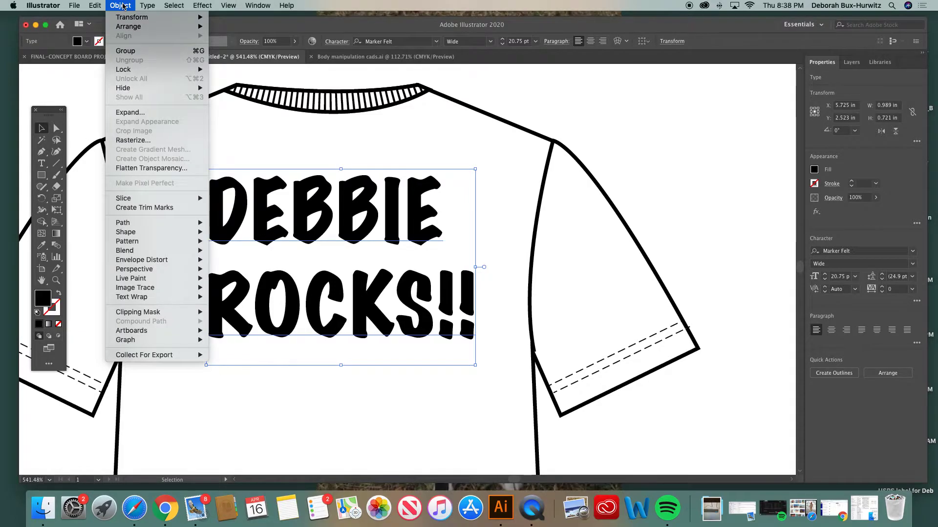
left_click(145, 115)
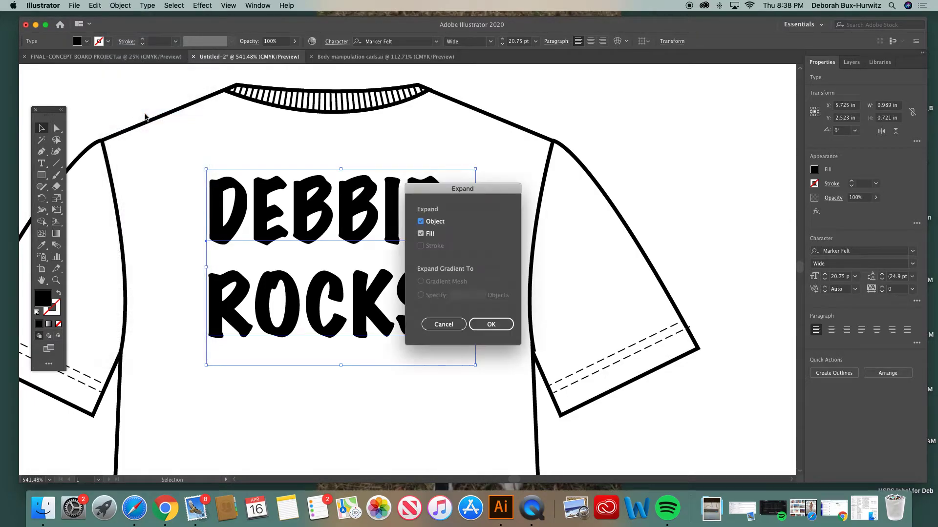
left_click_drag(444, 189, 511, 162)
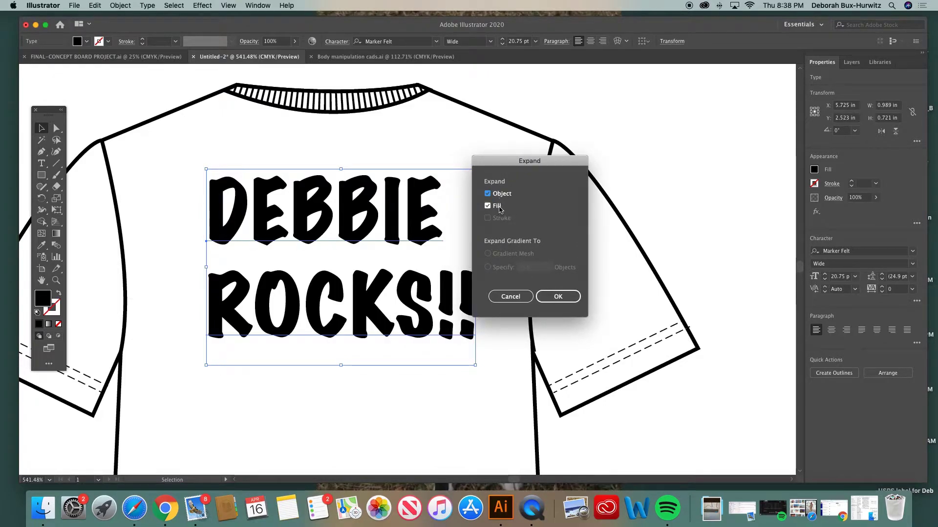
left_click(557, 297)
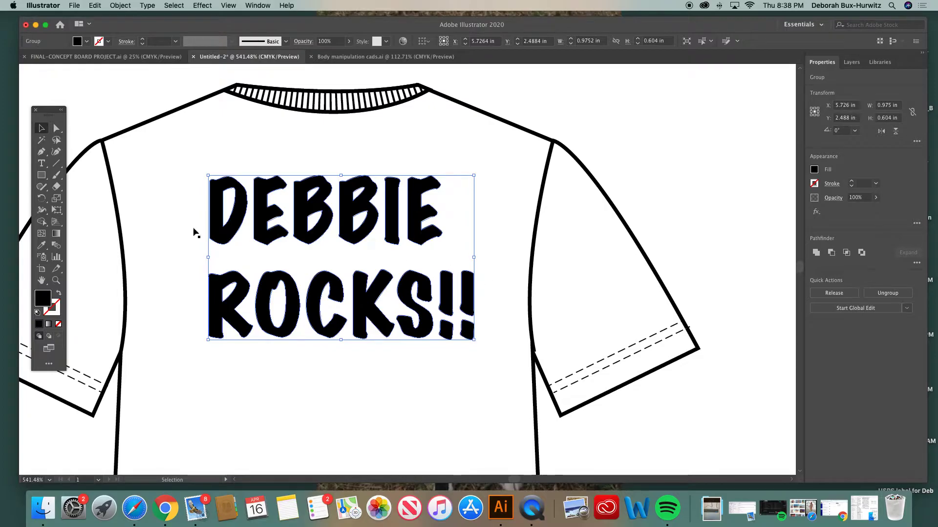
- Fill the expanded slogan on the back T-shirt with pink EF507E
left_click(56, 280)
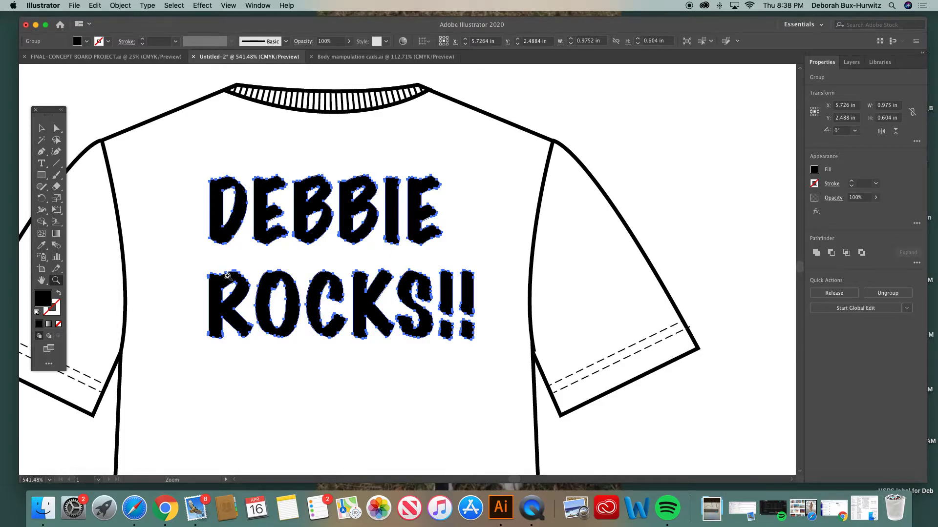
double_click(43, 298)
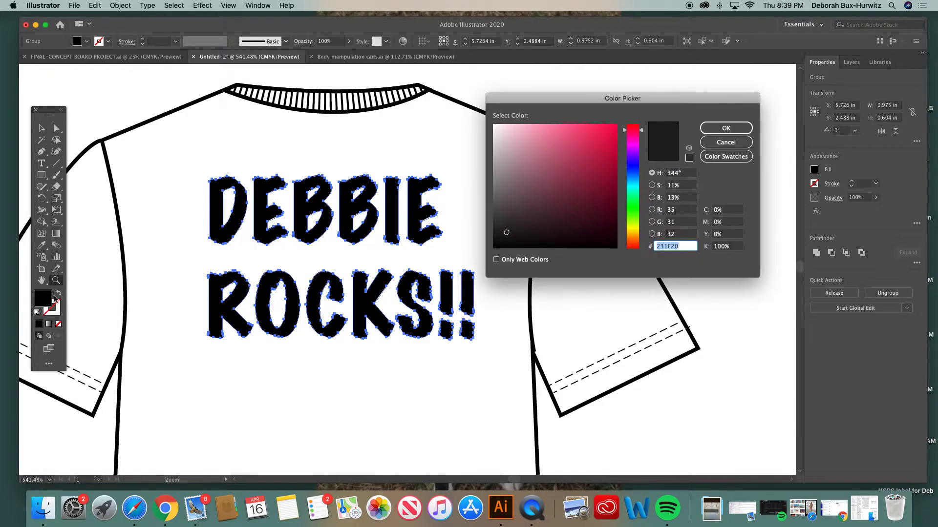
left_click(577, 132)
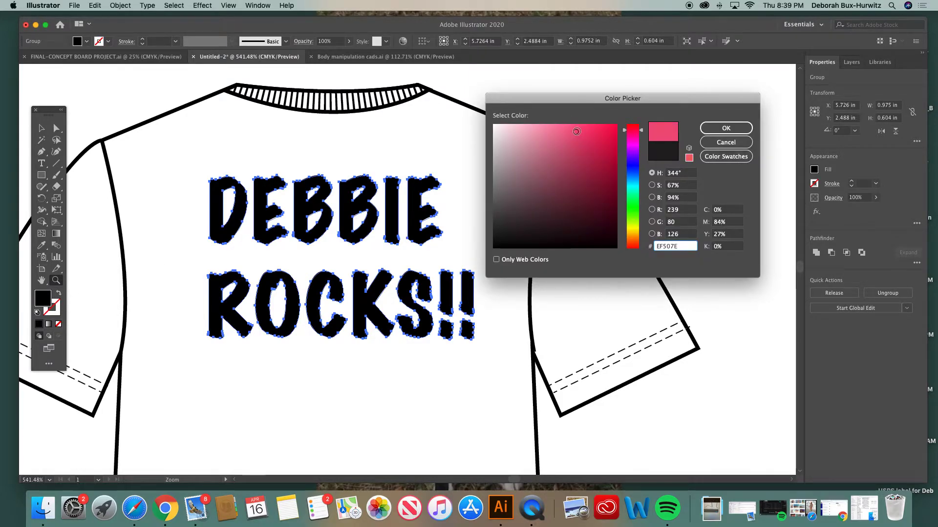
left_click(721, 128)
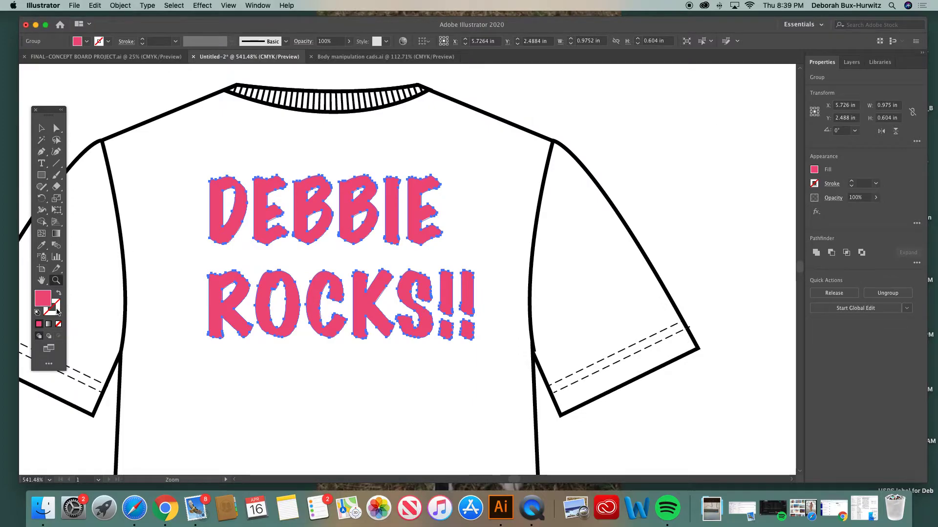
- Give the expanded slogan a dark grey 424041 stroke, deselect it and close the floating colour settings
double_click(57, 310)
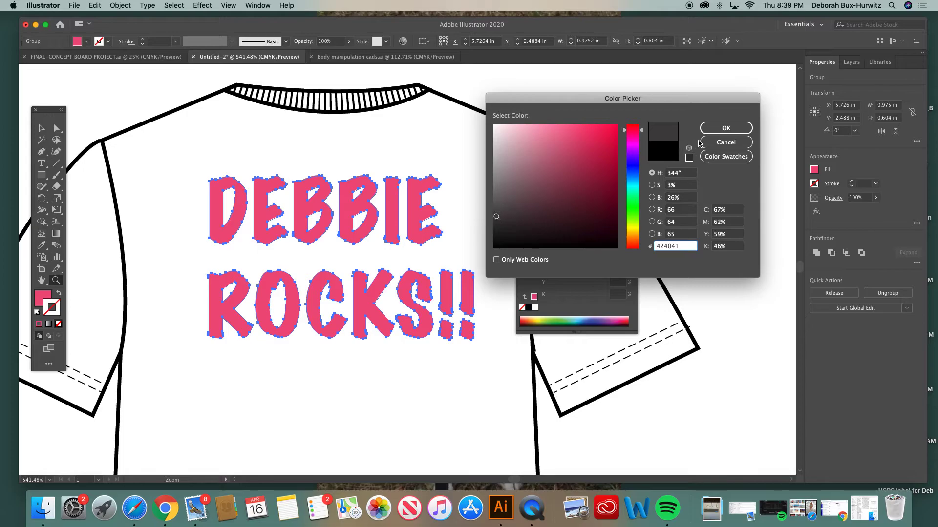
left_click(722, 127)
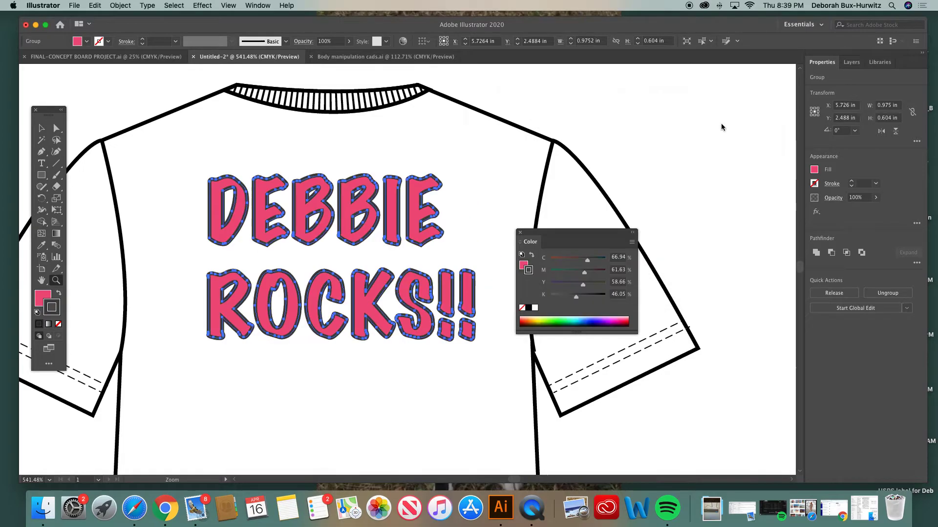
left_click(56, 128)
left_click(147, 103)
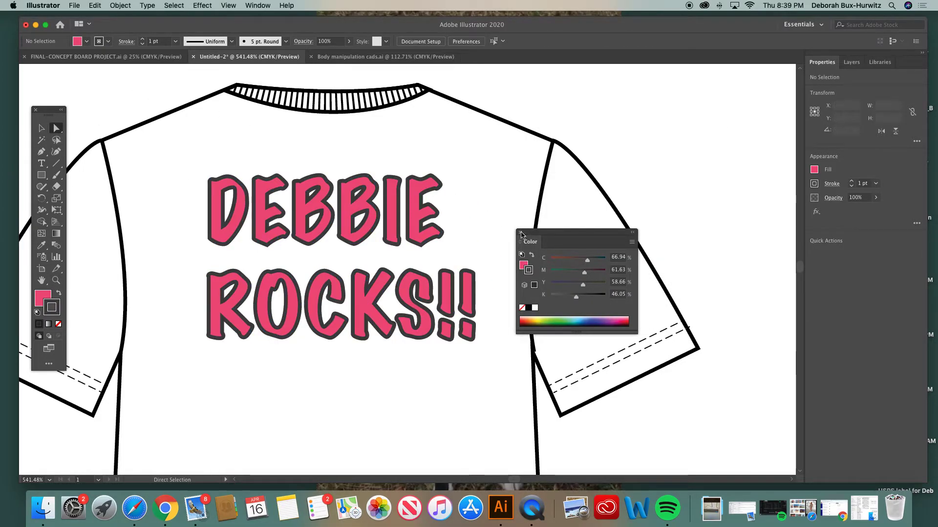
left_click(520, 233)
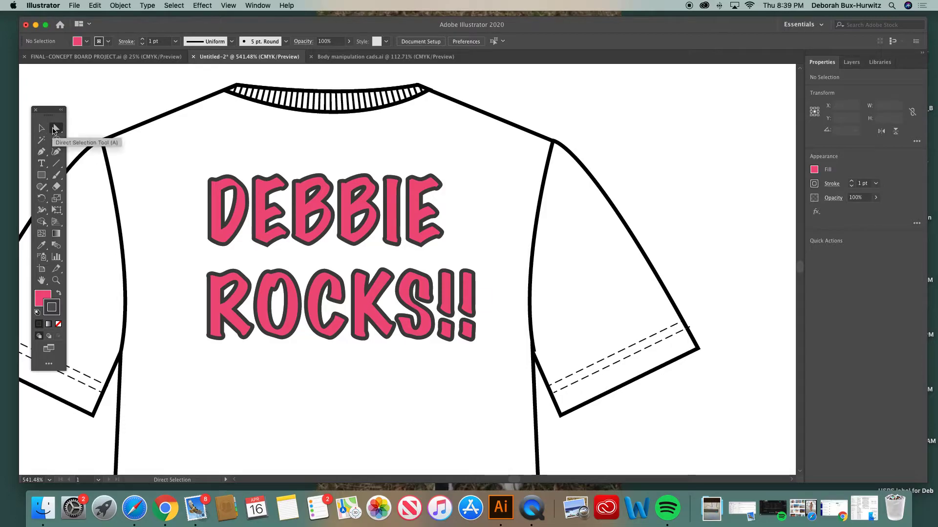
- Examine the pink outlined slogan up close and in proportion to the whole back T-shirt
key("super+minus")
key("super+minus")
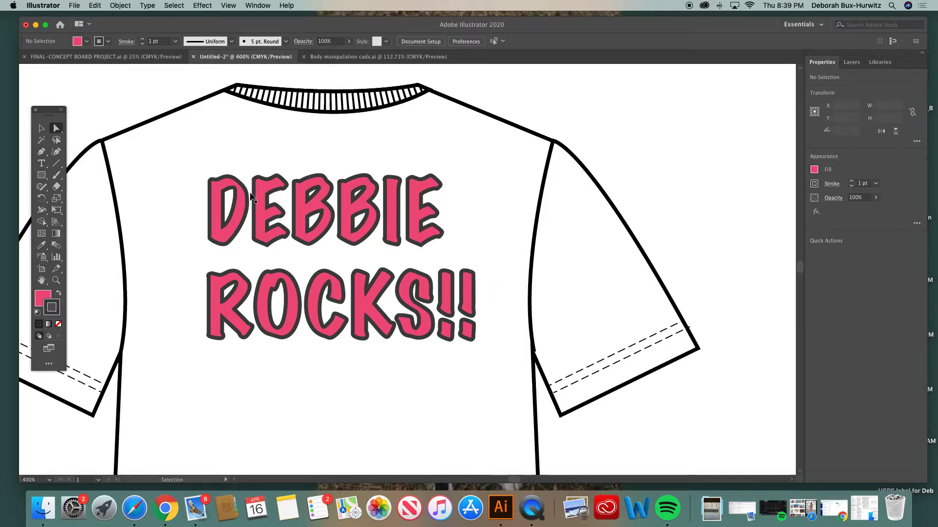
left_click(56, 281)
left_click_drag(243, 163, 587, 389)
key("v")
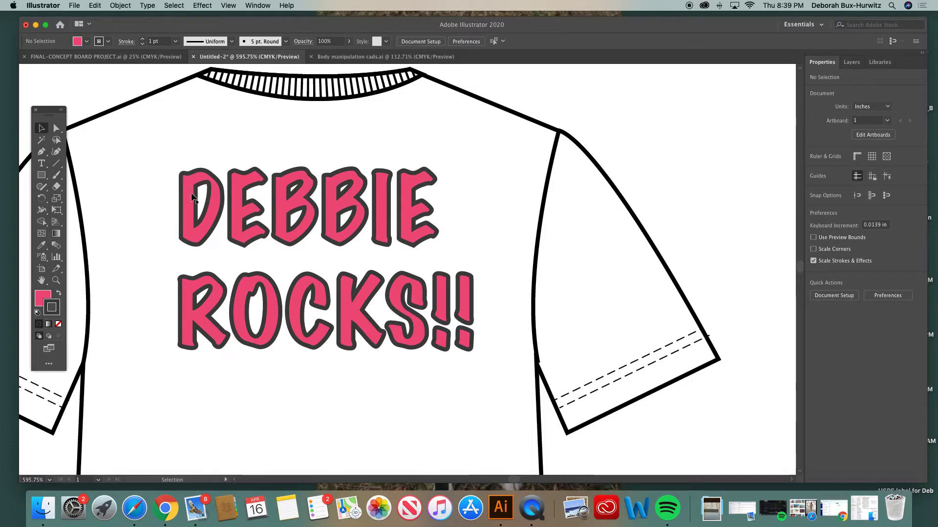
key("super+minus")
key("super+minus")
key("super+minus")
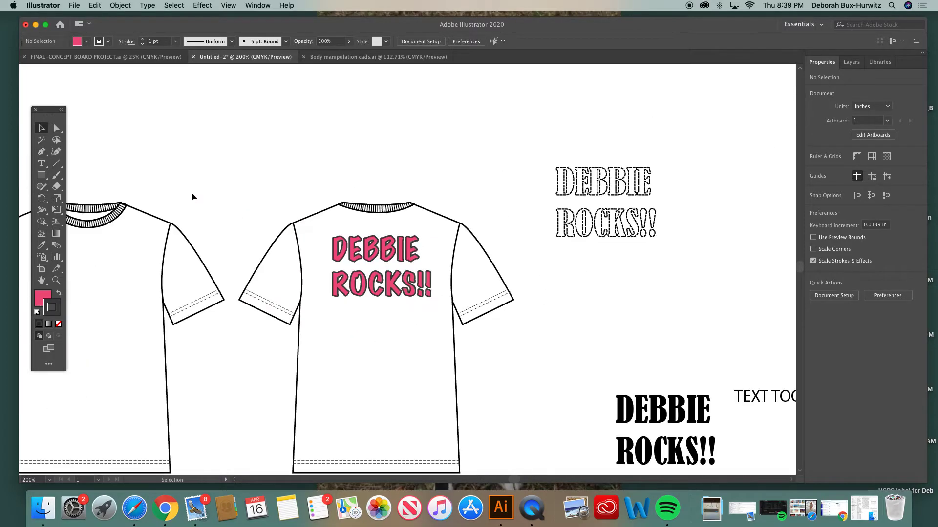
left_click(56, 280)
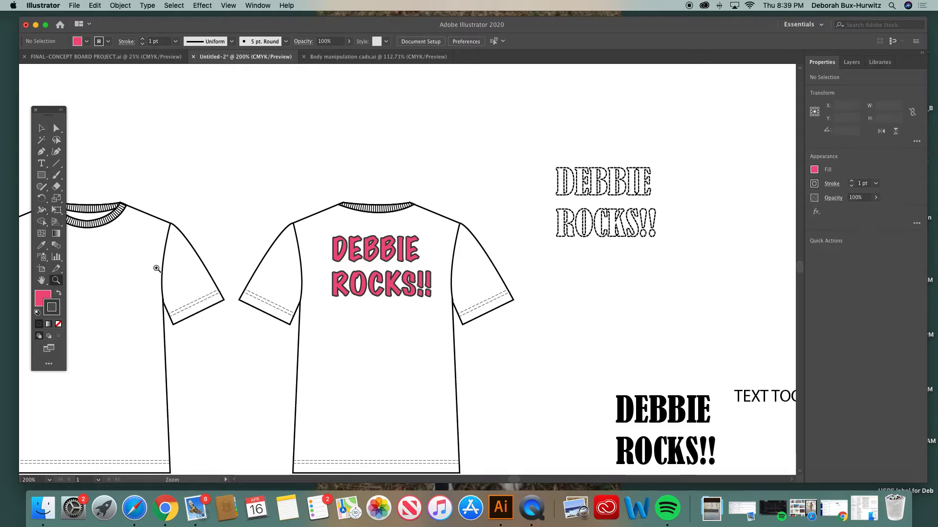
- Undo the pink fill and dark grey stroke of the expanded slogan on the back T-shirt
left_click(408, 265)
left_click(409, 265)
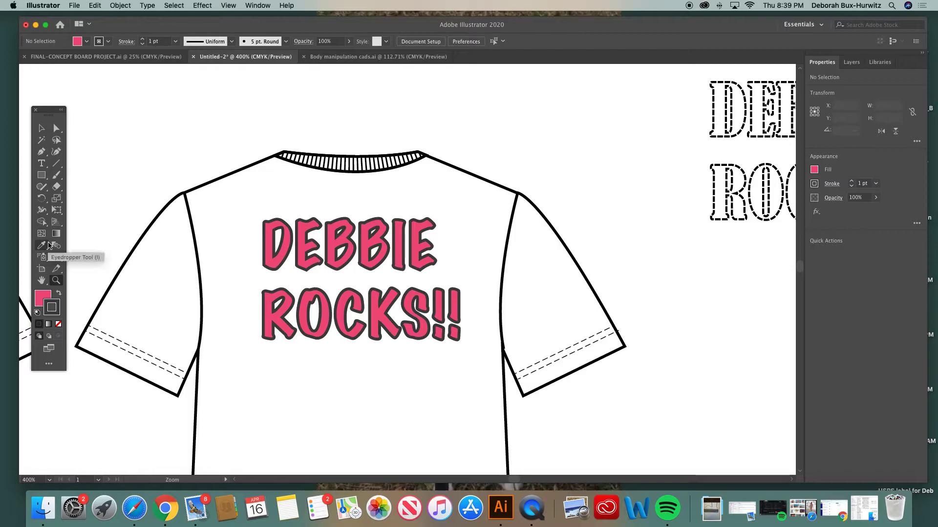
key("super+z")
key("super+z")
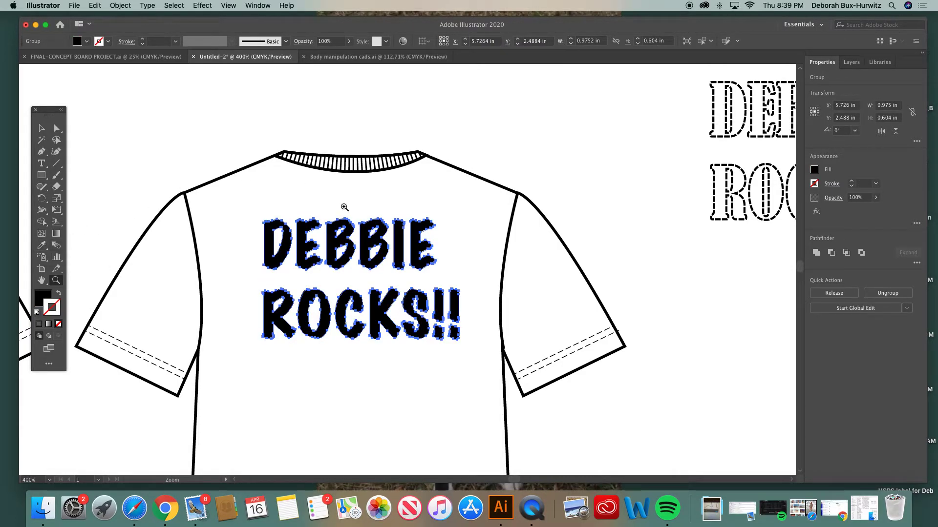
- Swap the expanded slogan's fill and stroke so its letters have a black outline and no fill, and deselect it
scroll(341, 205, "right", 3)
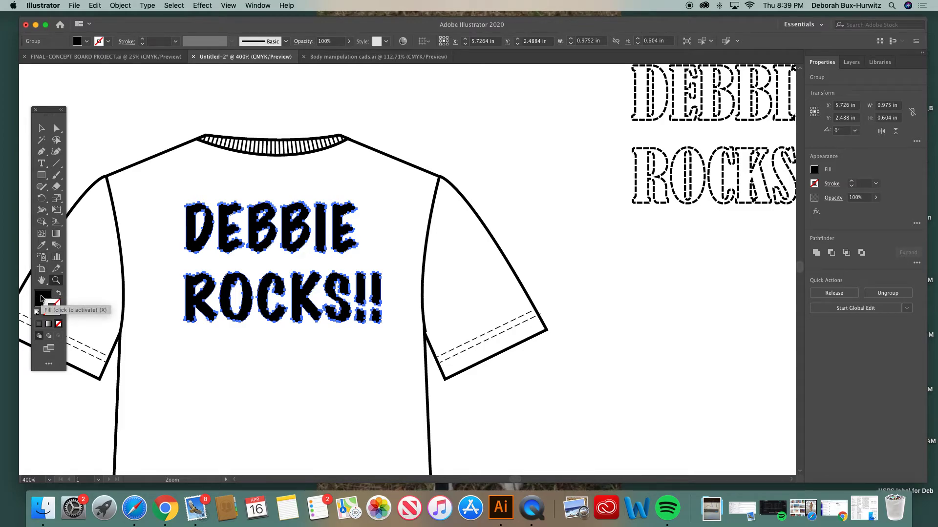
left_click(59, 293)
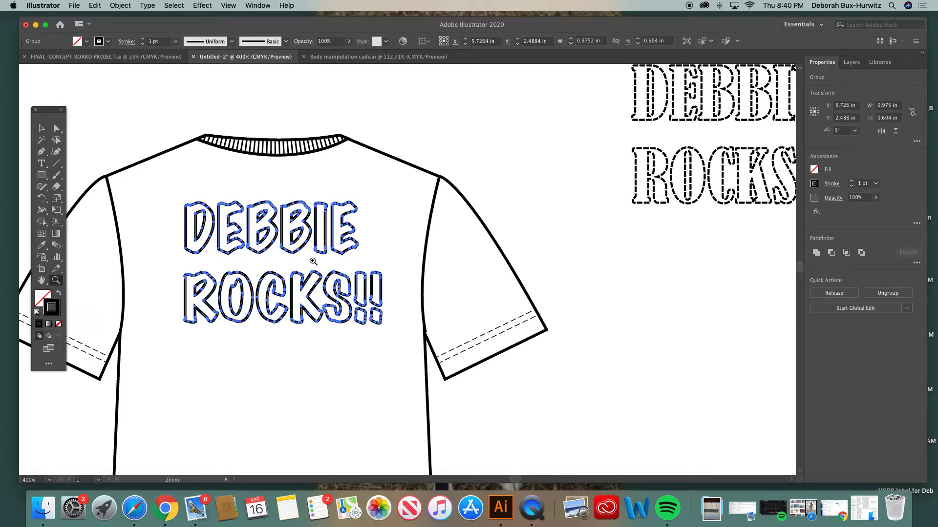
left_click(279, 254)
key("v")
left_click(171, 105)
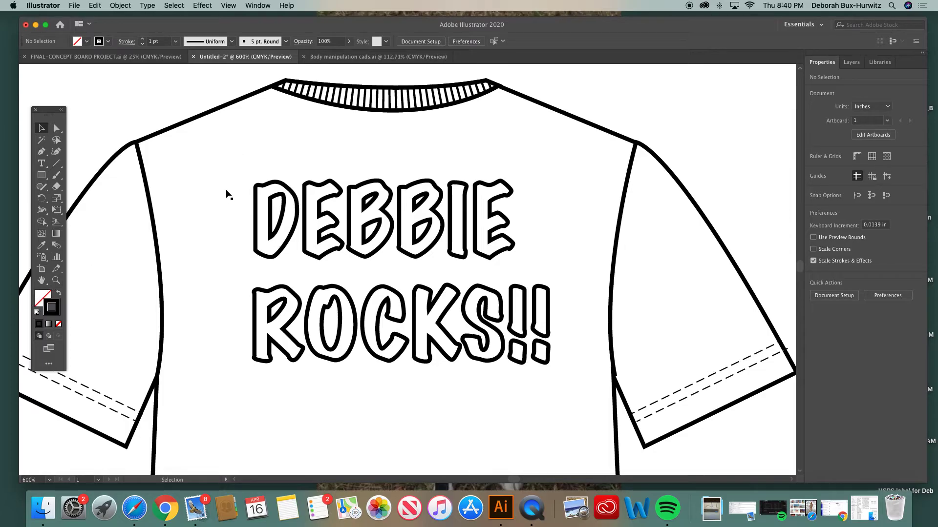
- Give the outlined slogan on the back T-shirt a dashed stroke with a 2 pt dash and 0.5 pt gap
left_click(289, 241)
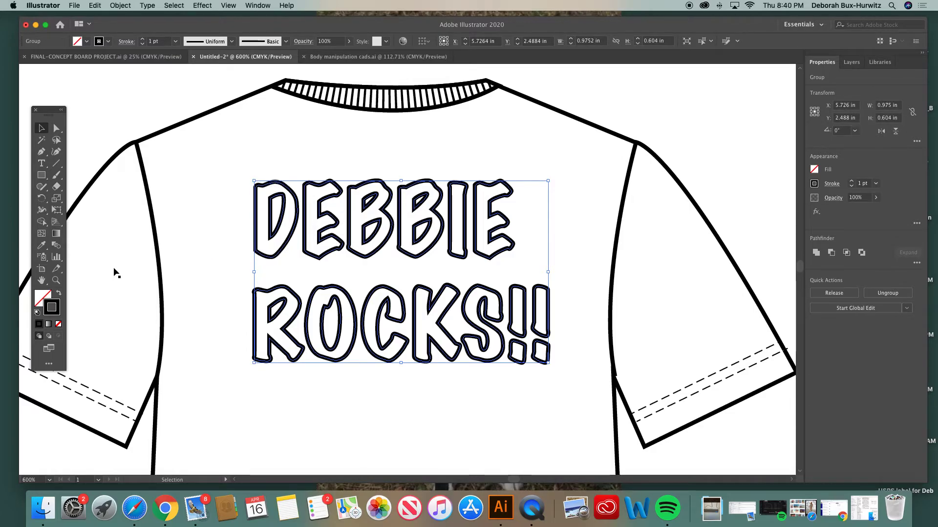
scroll(347, 200, "right", 5)
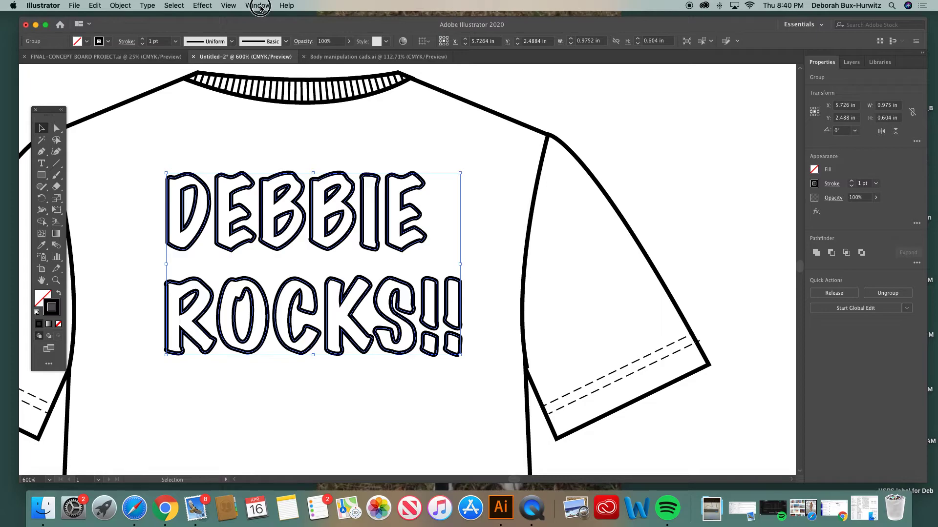
left_click(260, 7)
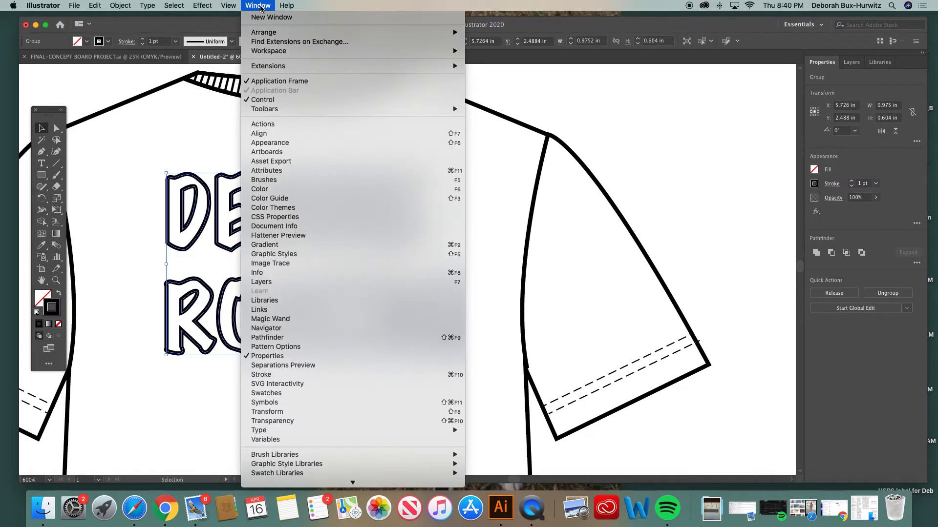
left_click(291, 374)
left_click_drag(730, 104, 550, 117)
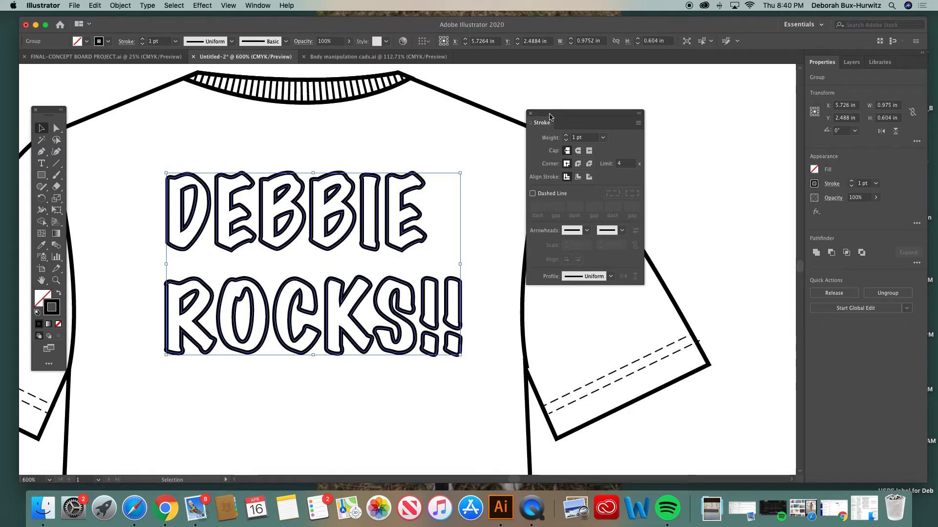
left_click(532, 194)
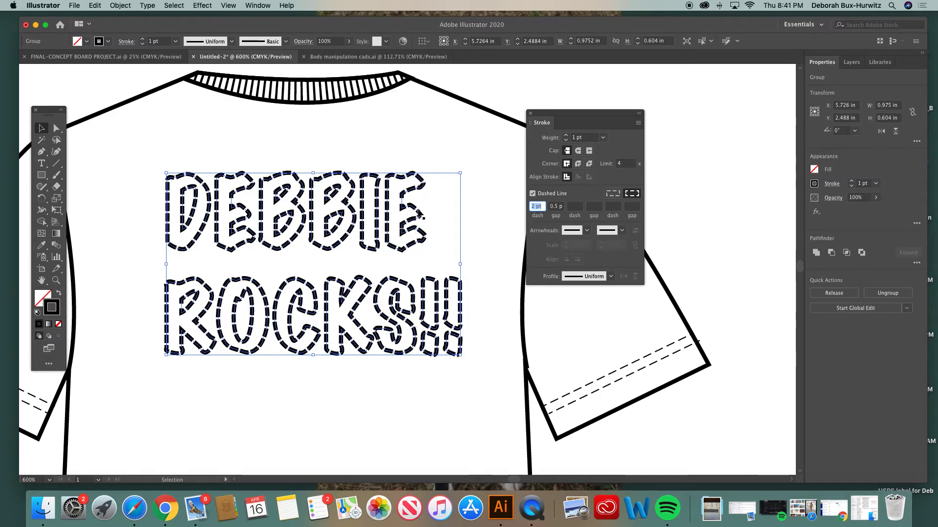
left_click(543, 206)
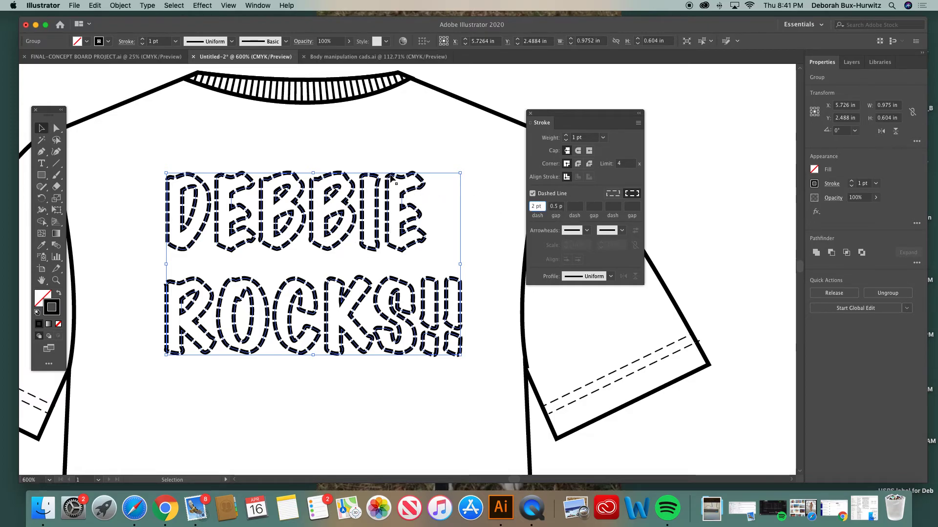
- Try stroke weights of 0.25, 0.5 and 0.75 pt on the dashed slogan and return it to 1 pt
left_click(604, 138)
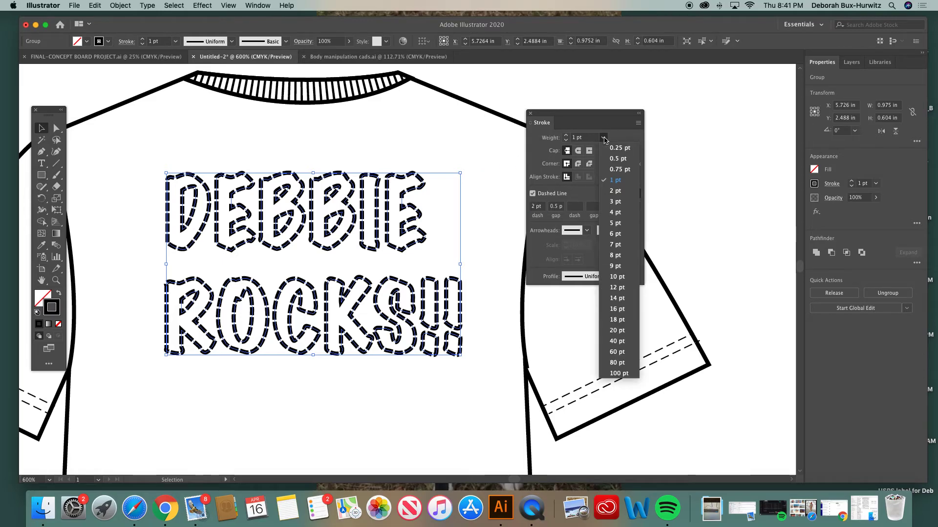
left_click(606, 148)
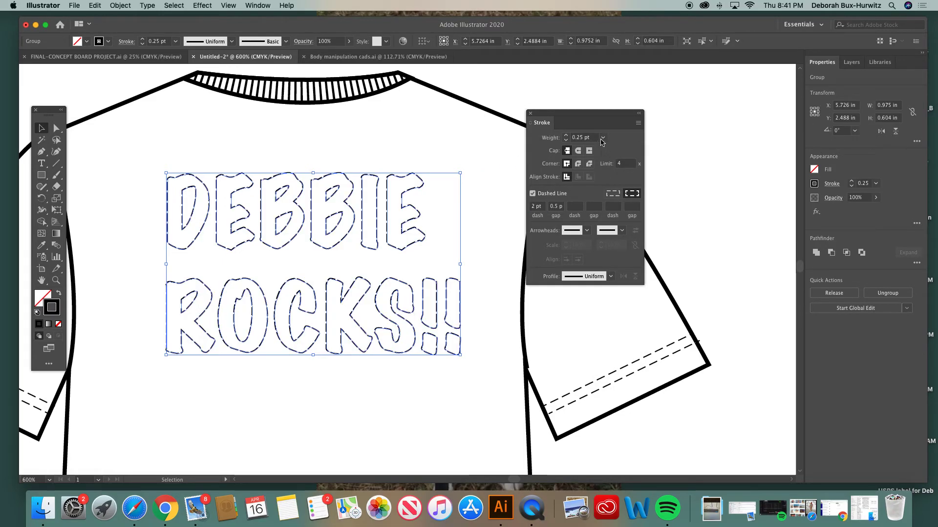
left_click(602, 139)
left_click(609, 156)
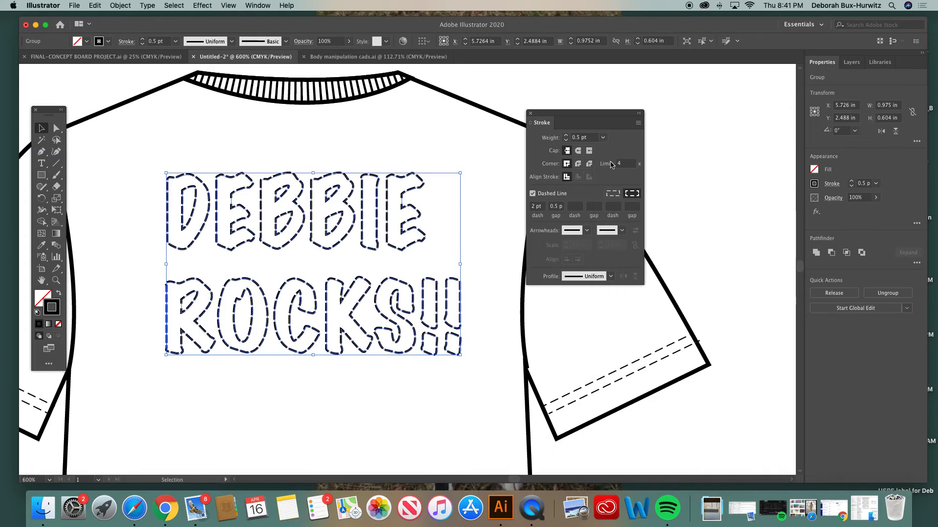
left_click(603, 137)
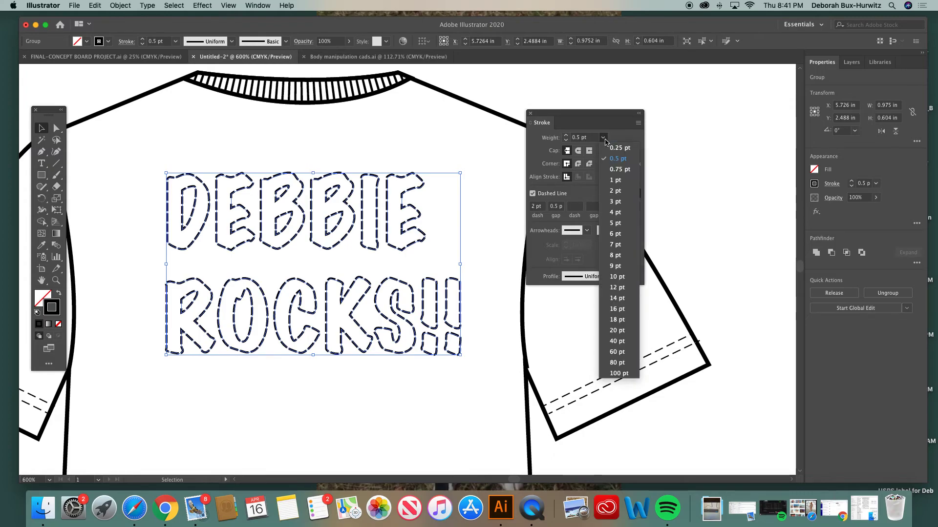
left_click(610, 171)
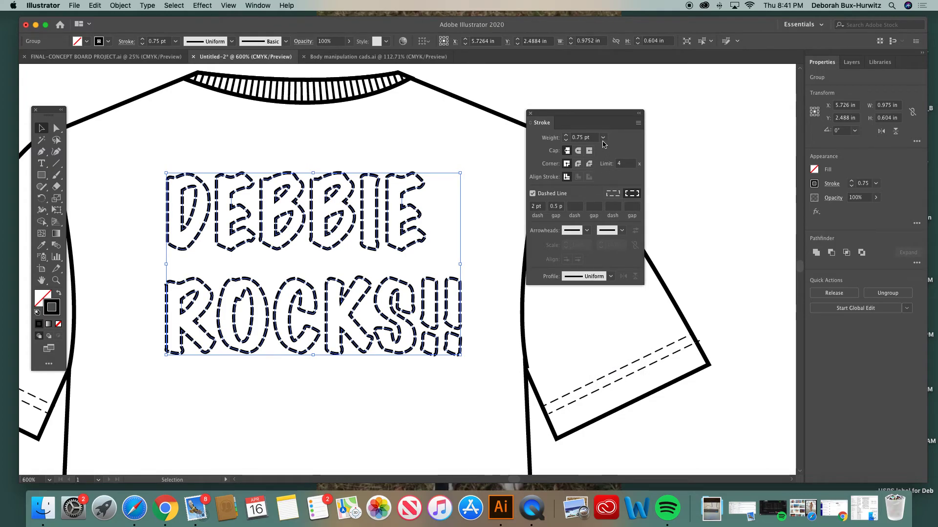
left_click(603, 140)
left_click(612, 184)
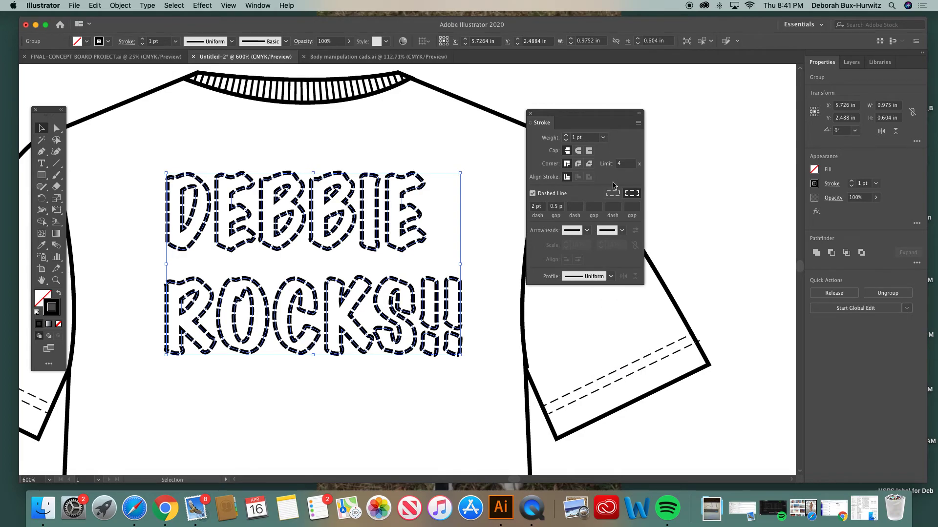
- Compare 0.75, 4 and 2 pt stroke weights on the dashed slogan and restore the weight to 1 pt
left_click(603, 135)
left_click(613, 169)
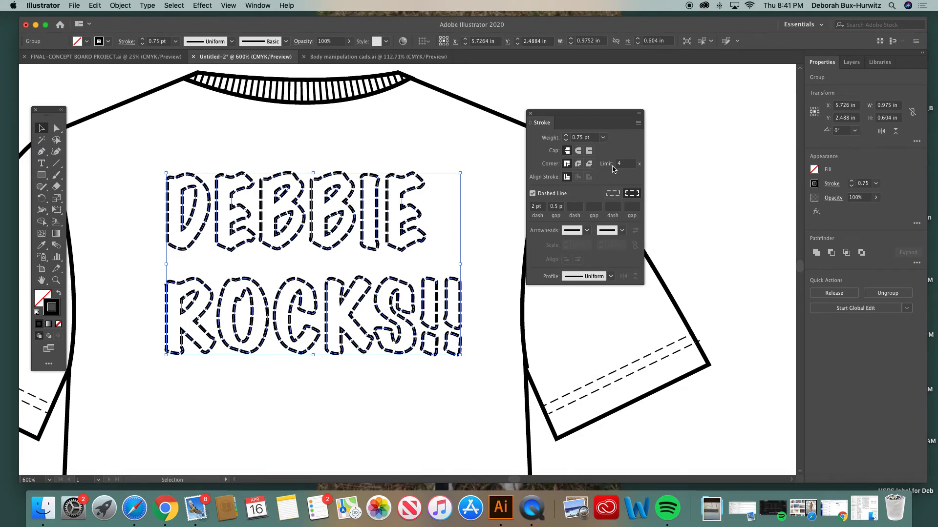
left_click(604, 140)
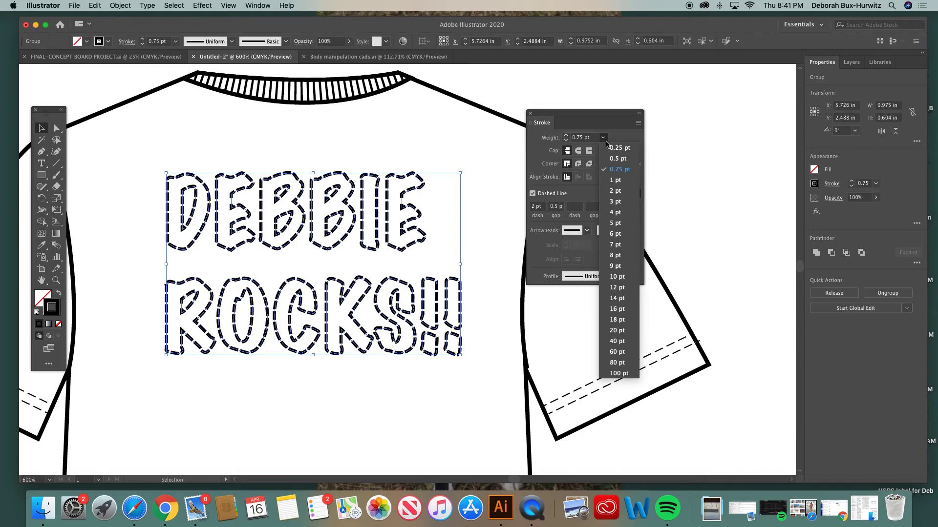
left_click(614, 211)
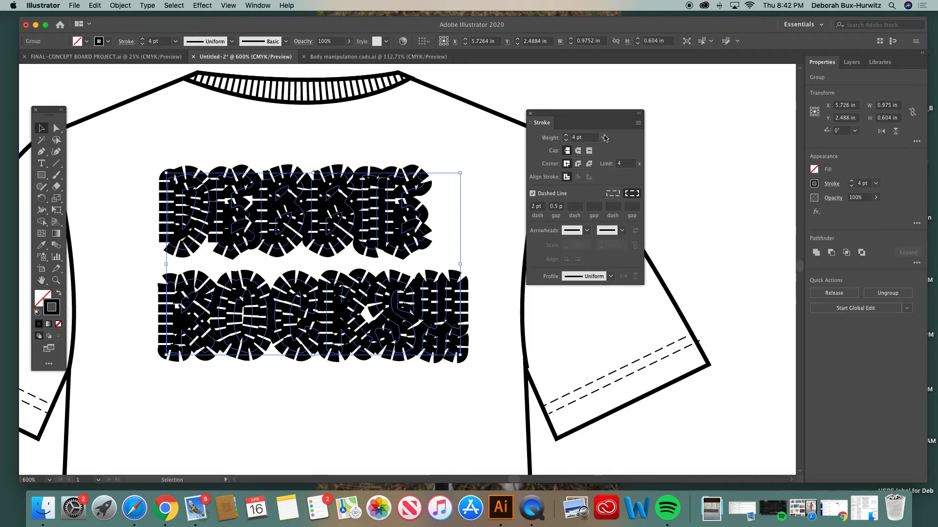
left_click(604, 138)
left_click(611, 181)
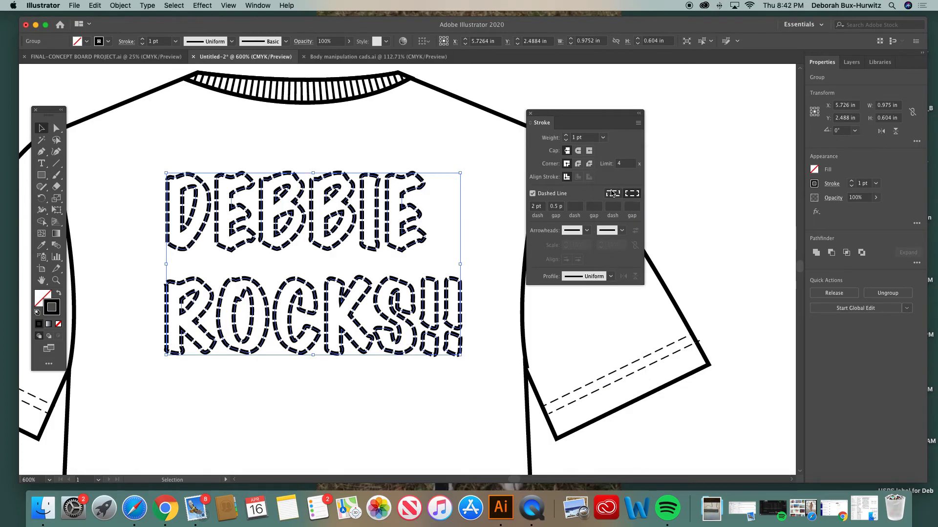
left_click(603, 138)
left_click(615, 192)
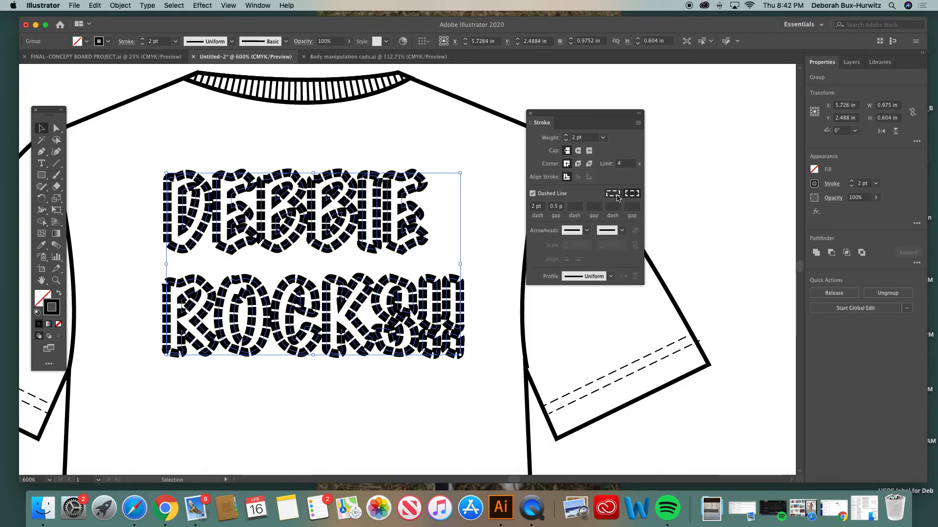
left_click(603, 137)
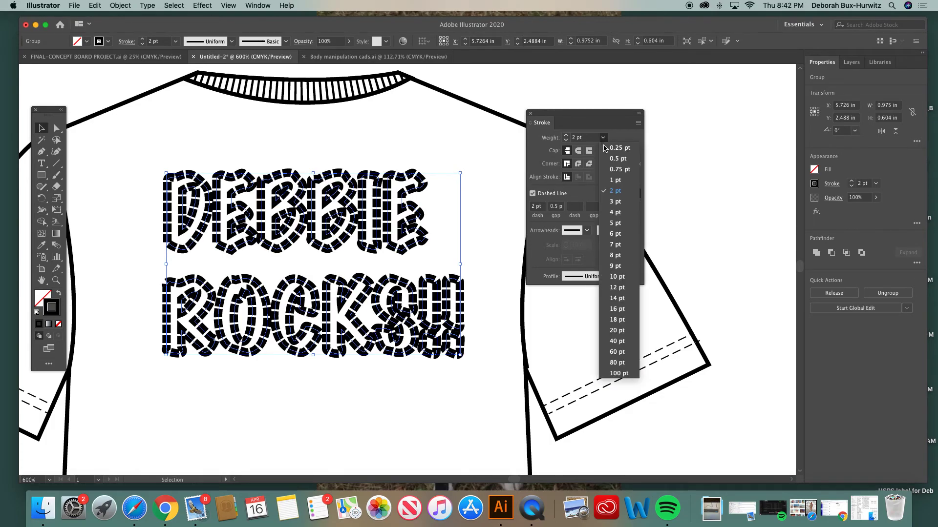
left_click(613, 181)
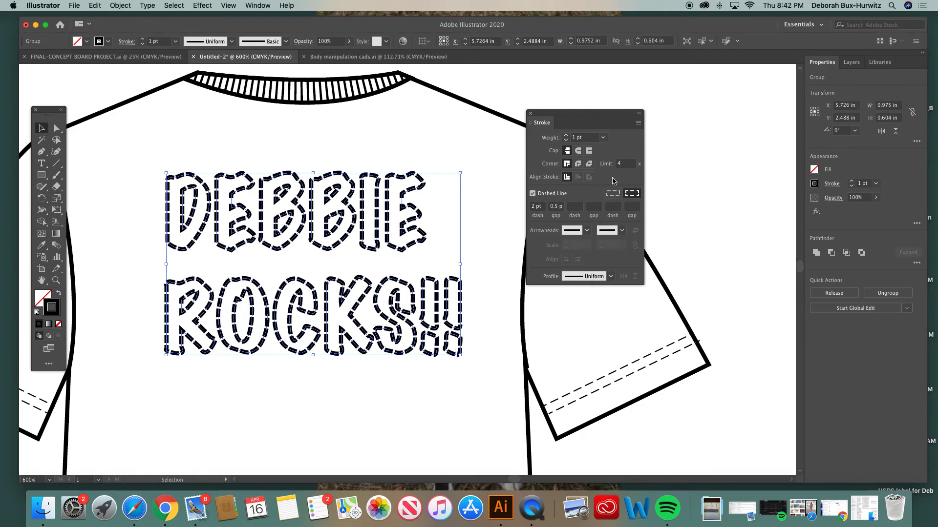
left_click(603, 139)
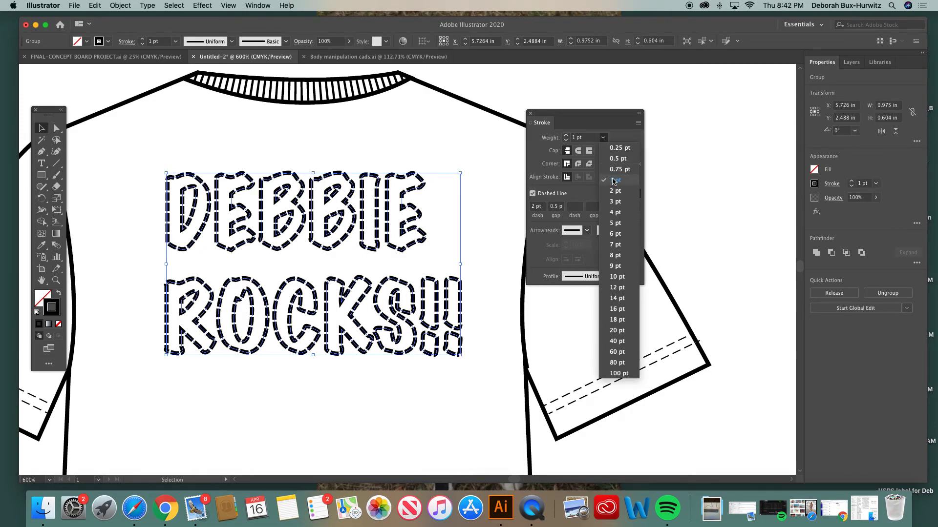
left_click(604, 138)
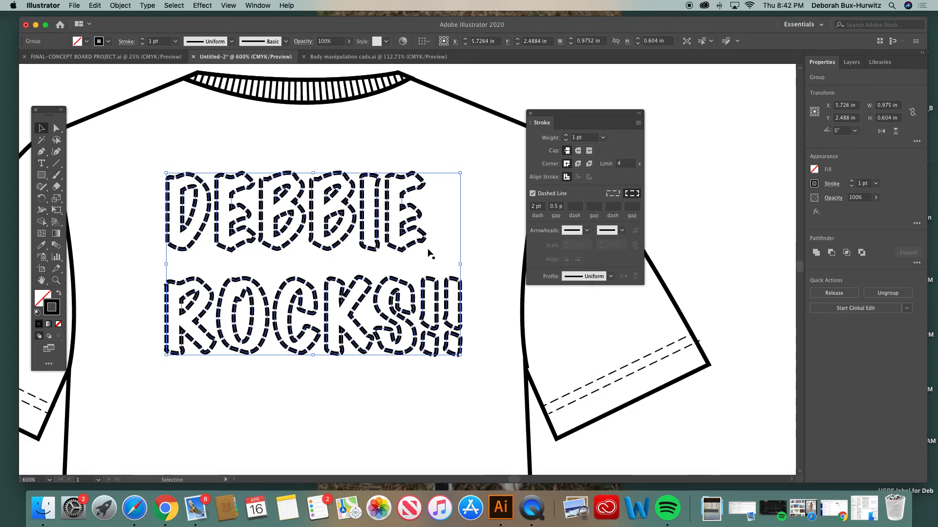
- Deselect the dashed slogan and examine its stitched look in proportion to the whole back T-shirt
left_click(492, 80)
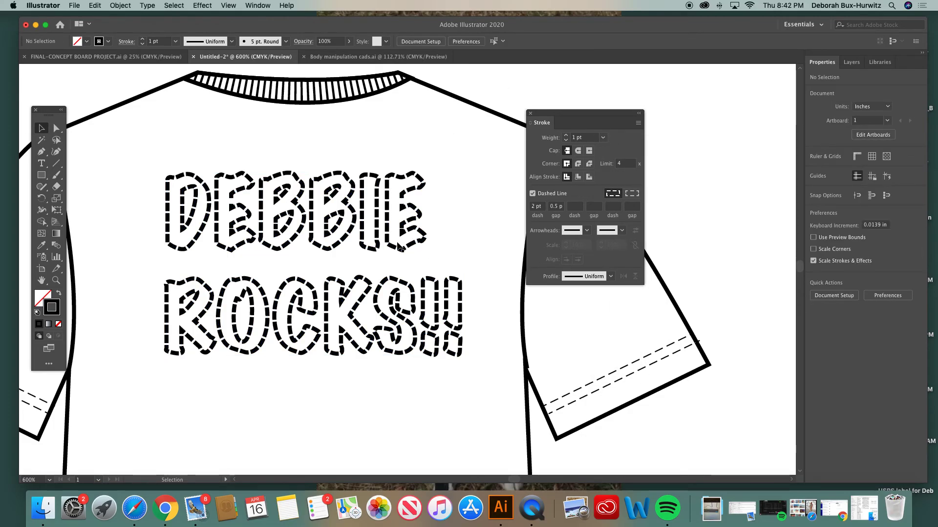
key("super+minus")
key("super+minus")
key("super+minus")
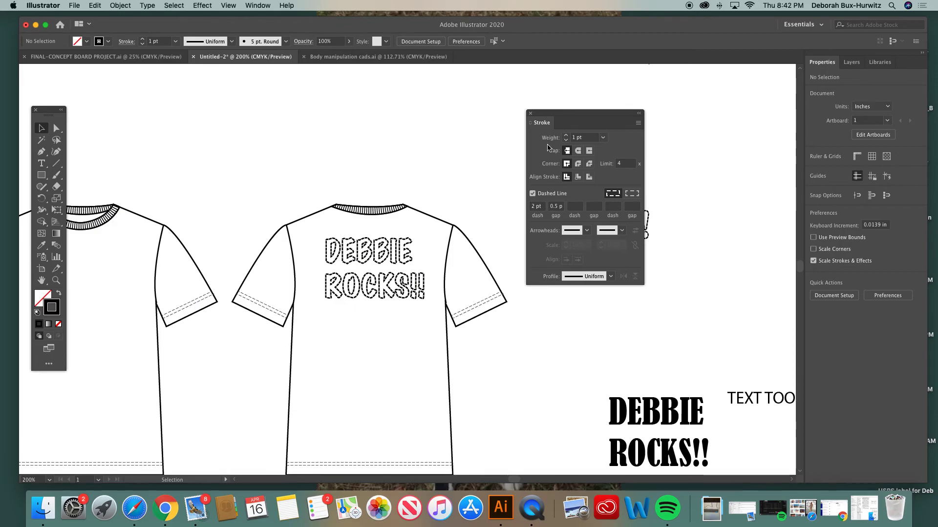
left_click_drag(551, 117, 640, 103)
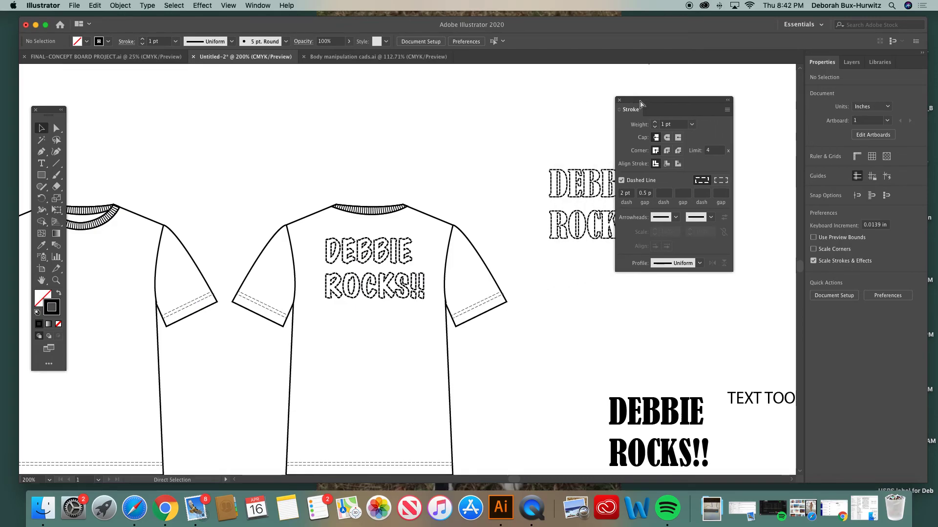
key("super+minus")
key("super+minus")
- Examine the sample slogans and their notes on live text, expanded shapes and dashed stitching, and return to the 100% view
scroll(489, 326, "down", 5)
scroll(490, 326, "right", 3)
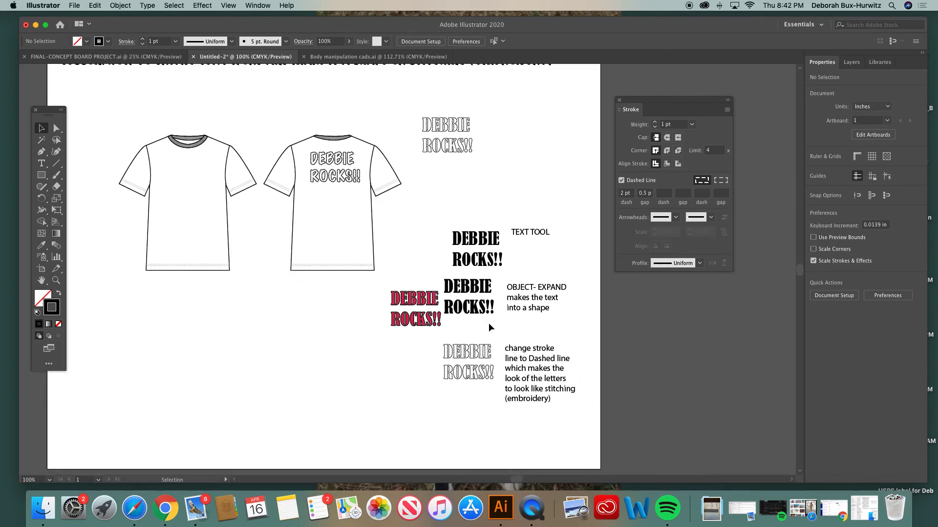
scroll(488, 324, "down", 1)
scroll(489, 324, "right", 3)
key("z")
left_click_drag(300, 188, 546, 383)
left_click(41, 128)
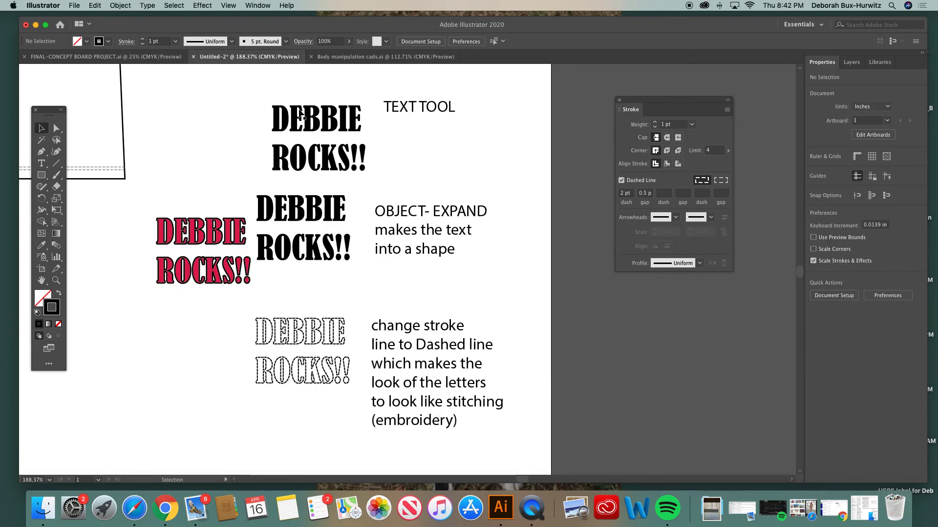
left_click(300, 117)
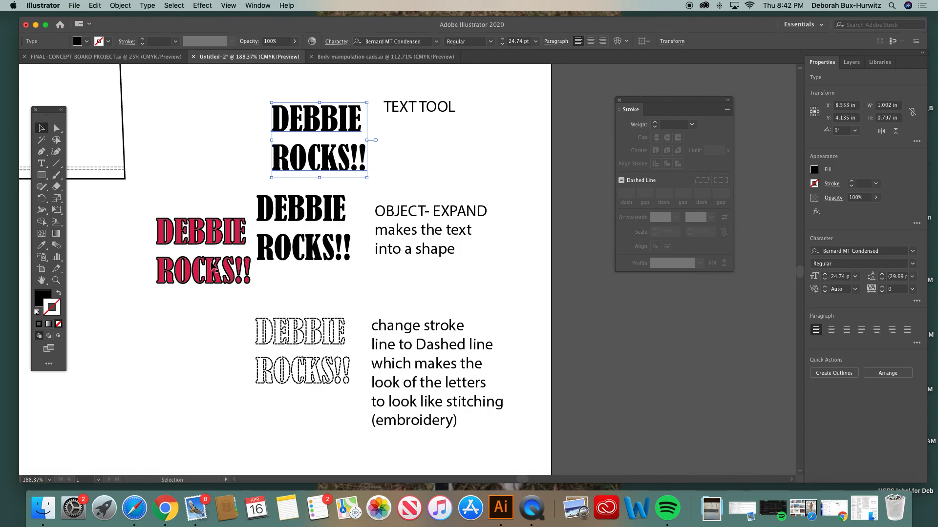
scroll(338, 325, "down", 2)
scroll(339, 325, "right", 2)
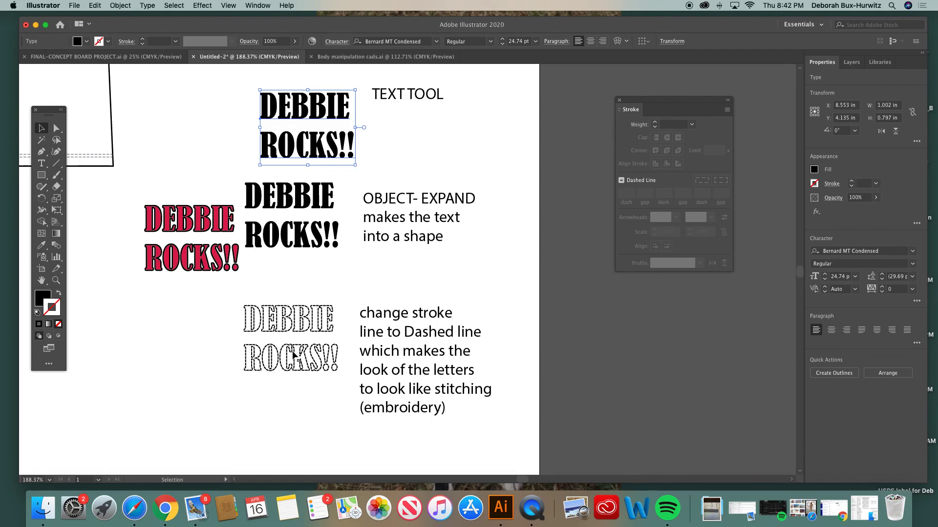
key("super+1")
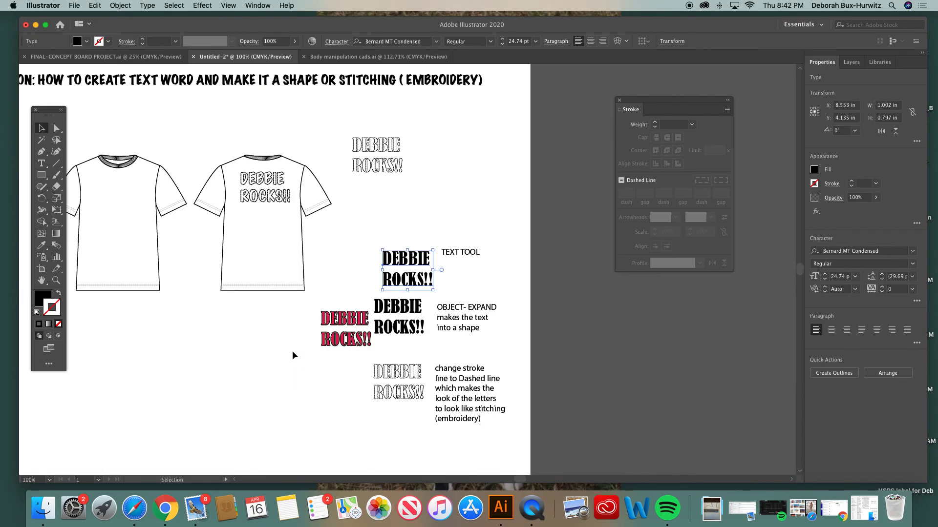